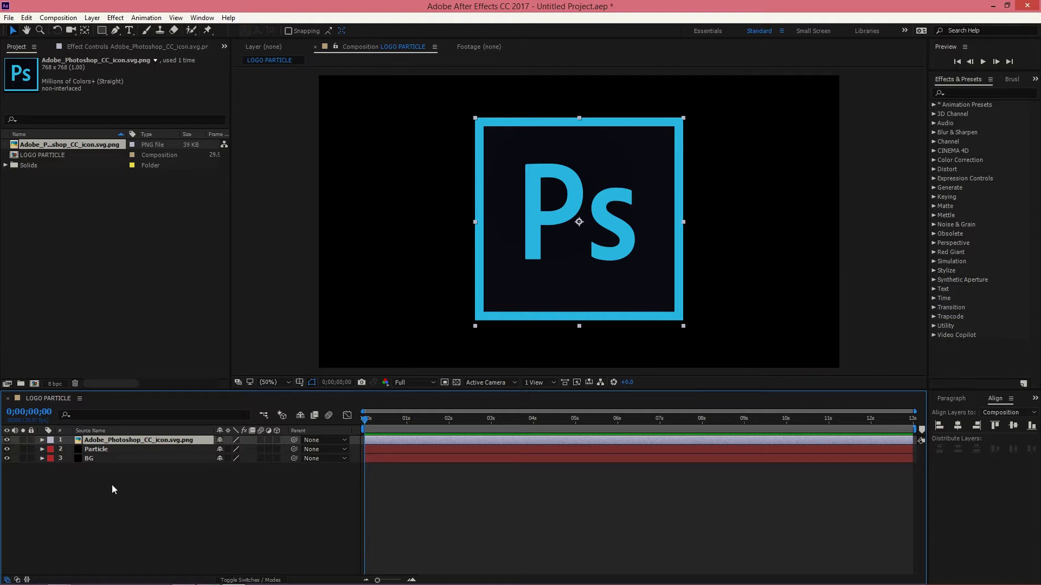
Make the Photoshop icon layer 3D and apply the Trapcode Particular effect to the Particle layer.
click(277, 440)
click(105, 448)
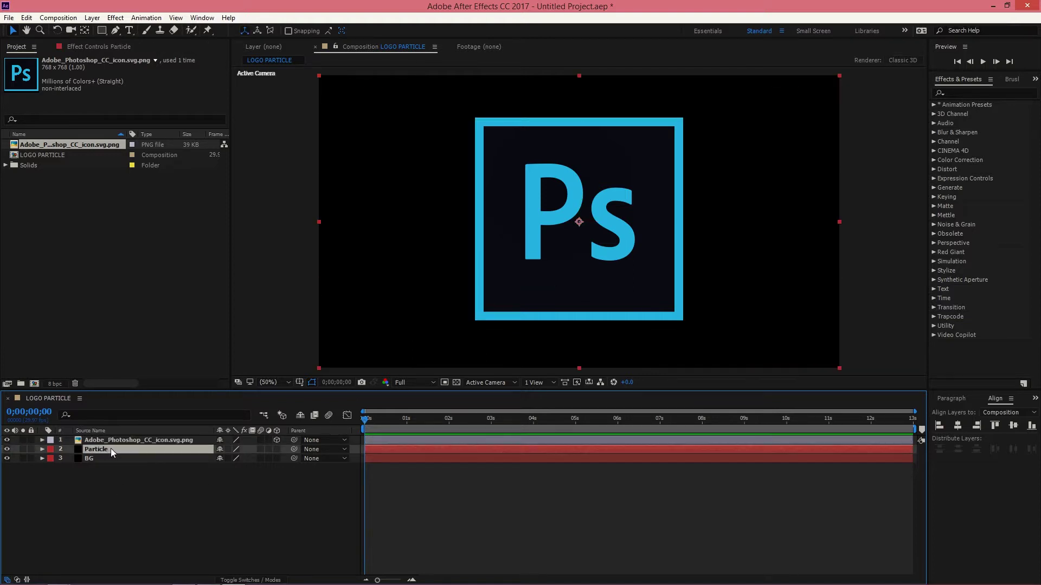
click(106, 22)
mouse_move(228, 333)
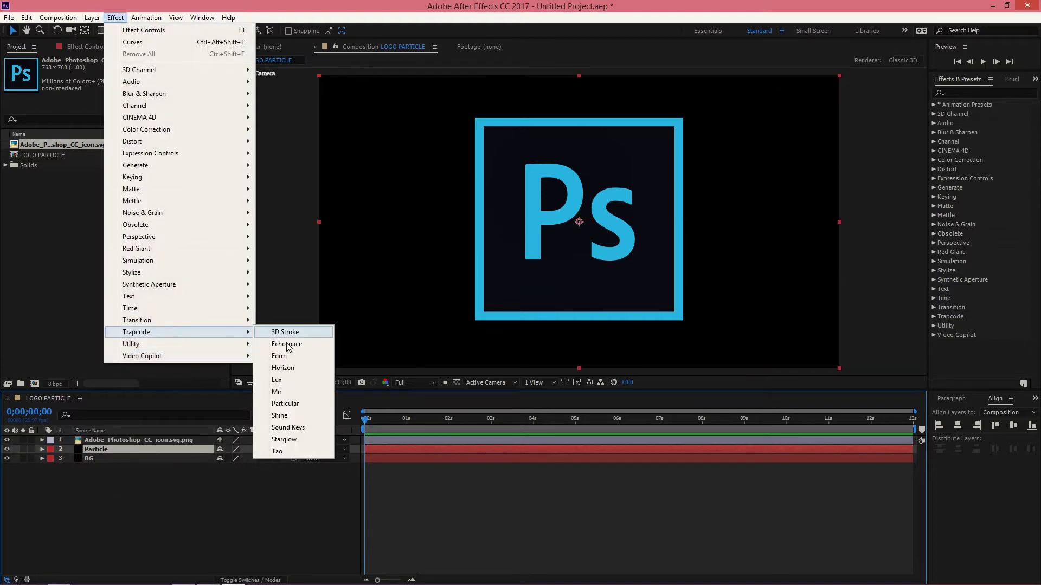
click(309, 405)
Set Particular's emitter type to Layer, with the Photoshop icon as the emitter layer and Current Time as the layer sampling.
click(162, 125)
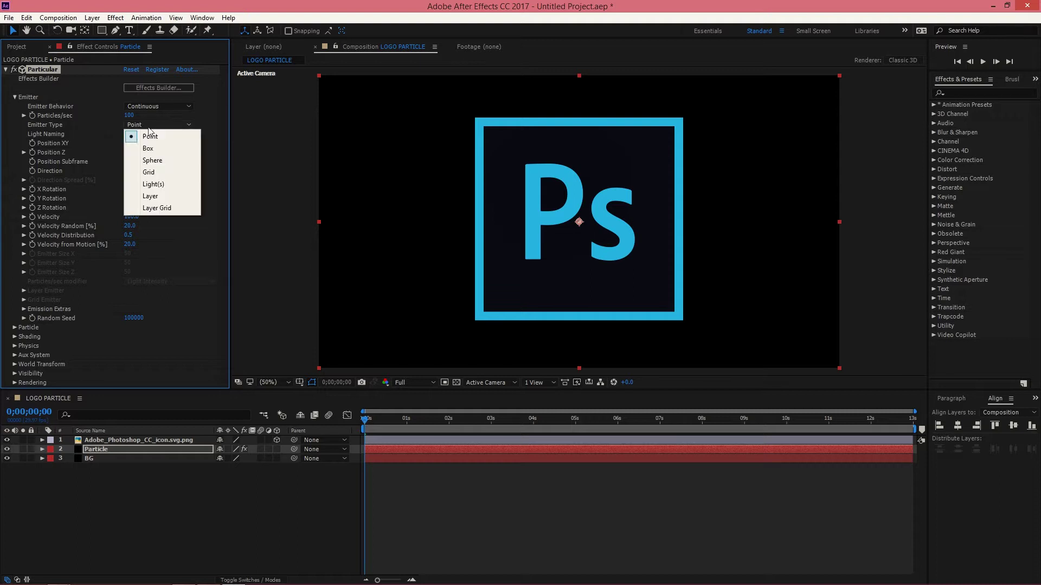
click(154, 197)
click(25, 291)
click(151, 299)
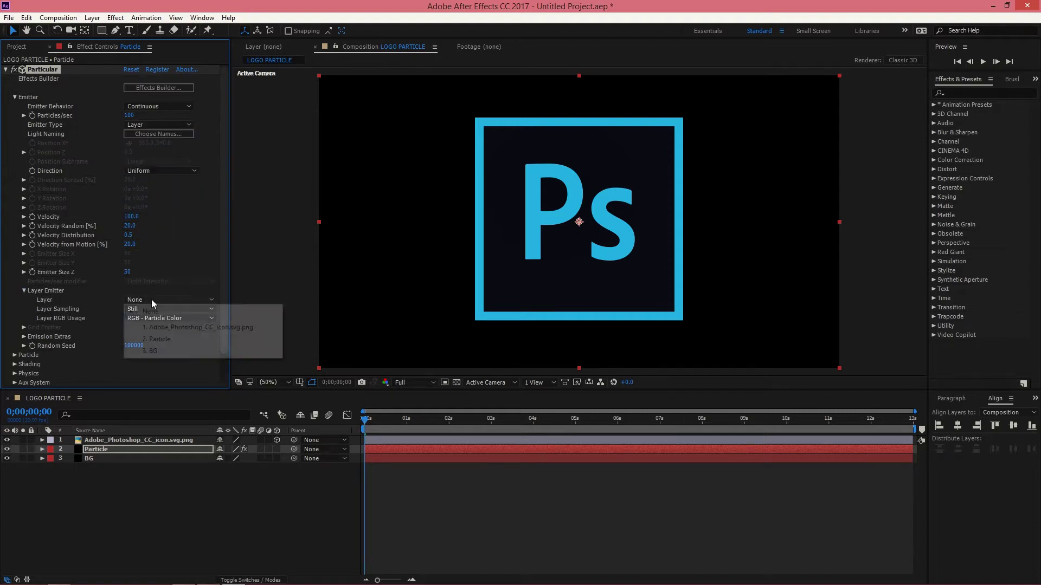
click(207, 331)
drag(376, 418, 582, 422)
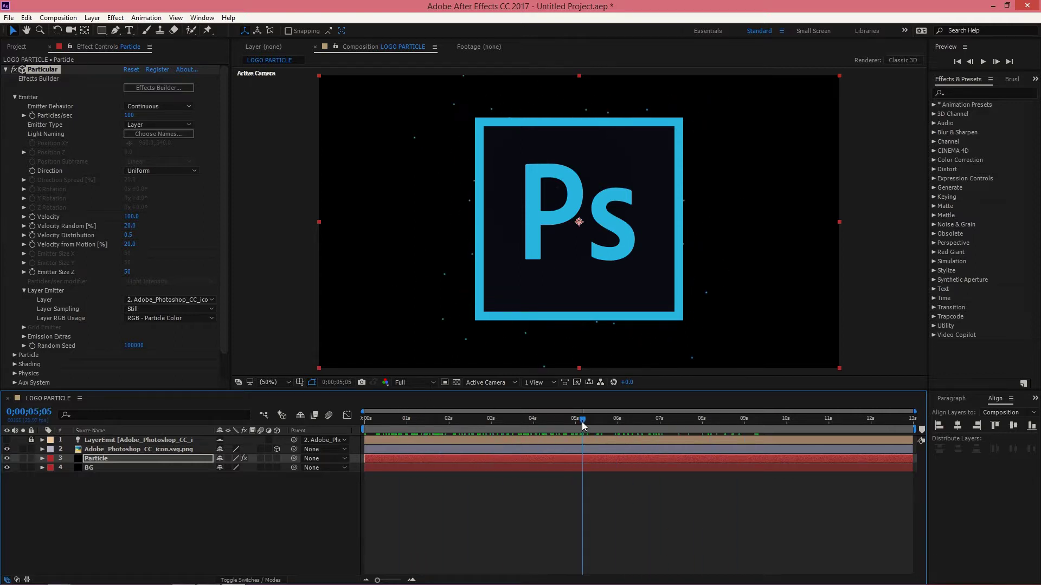
click(163, 309)
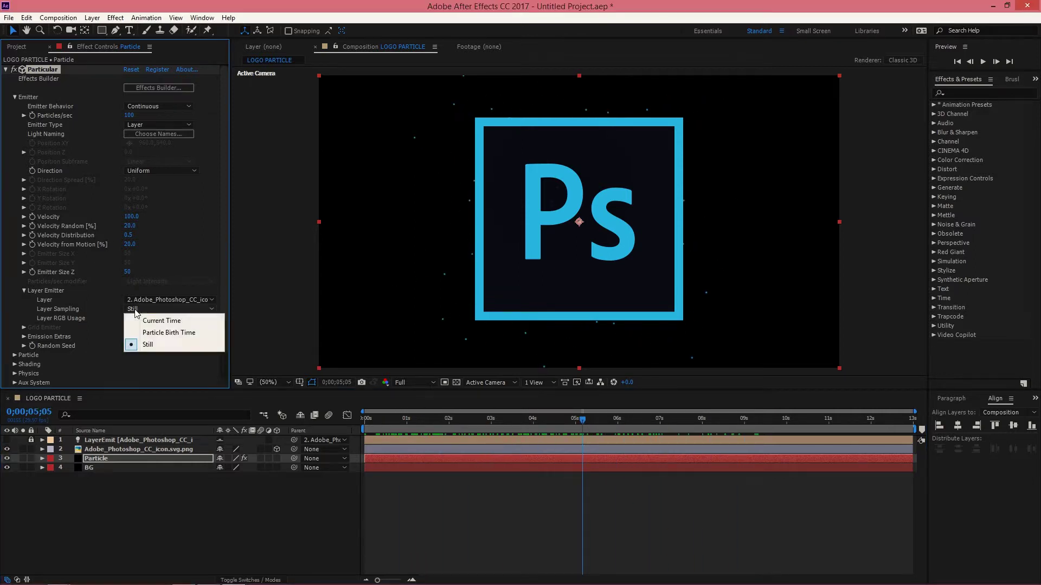
click(176, 323)
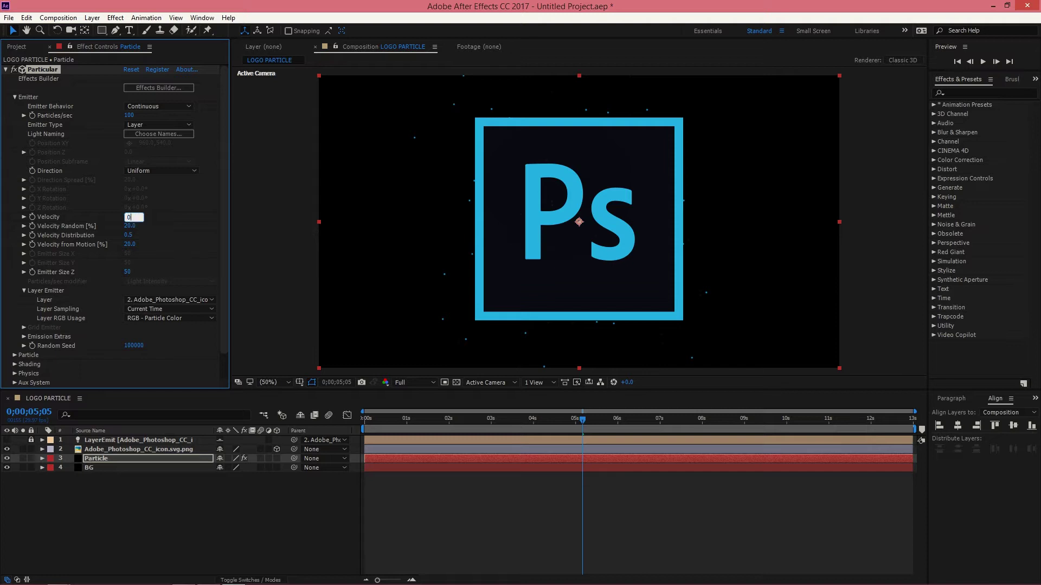
Set the emitter's Velocity to 0 and Particles/sec to 3000.
drag(129, 114, 260, 119)
click(173, 116)
click(280, 478)
Hide the Photoshop icon layer and scrub through the first seconds to check the particles alone.
mouse_move(454, 419)
mouse_down()
mouse_move(379, 408)
mouse_move(472, 412)
mouse_up()
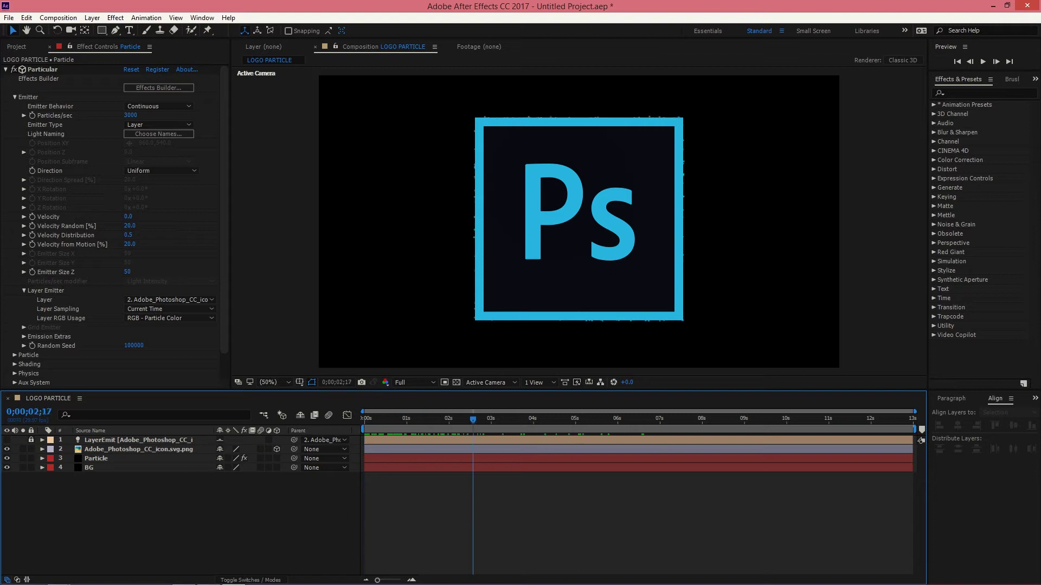
click(7, 449)
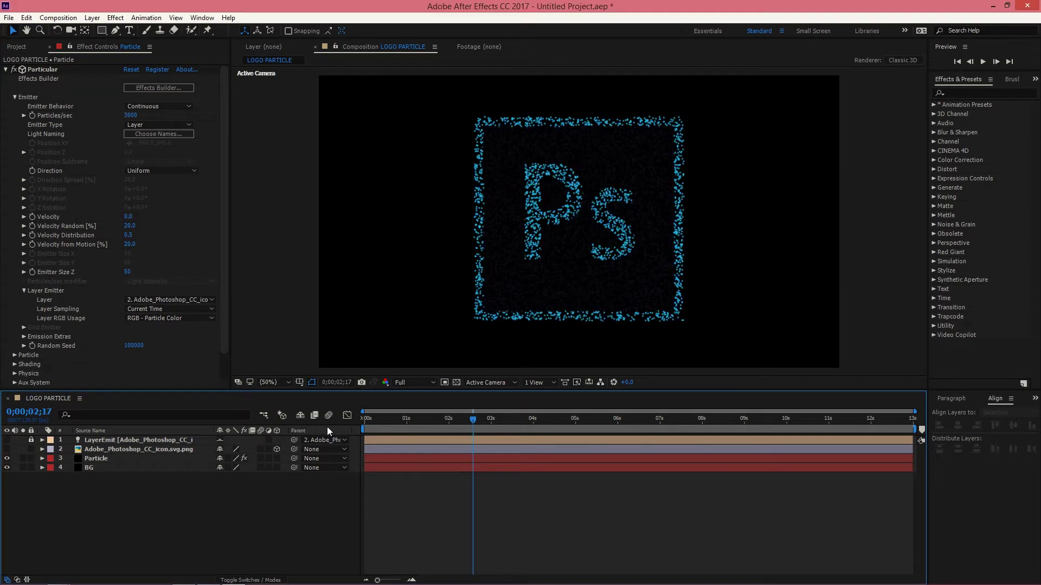
drag(537, 432, 396, 422)
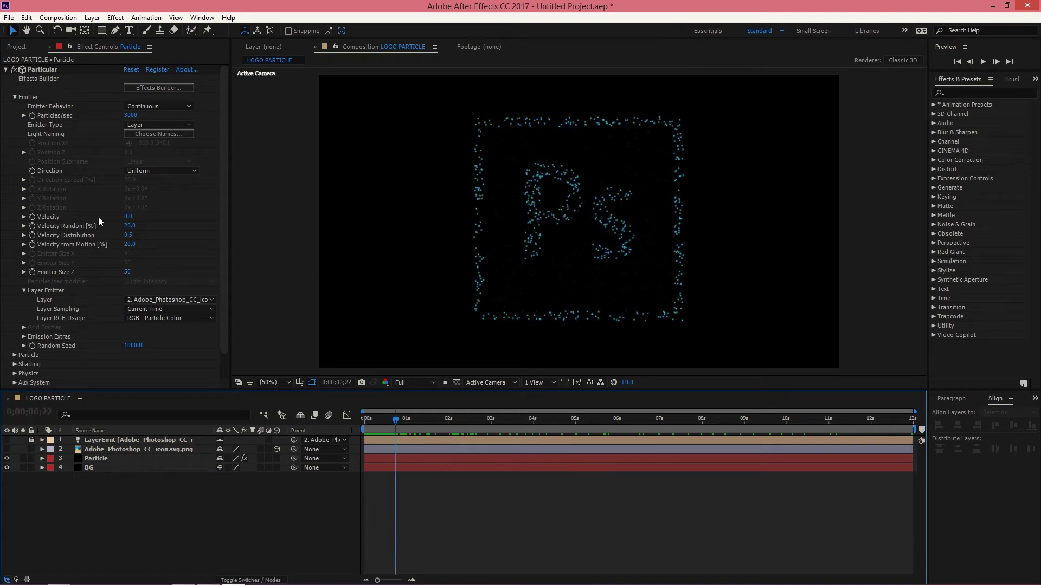
Set the particle Size to 2 and check the particle logo at about five seconds.
scroll(12, 333, down, 1)
click(13, 330)
scroll(13, 330, down, 6)
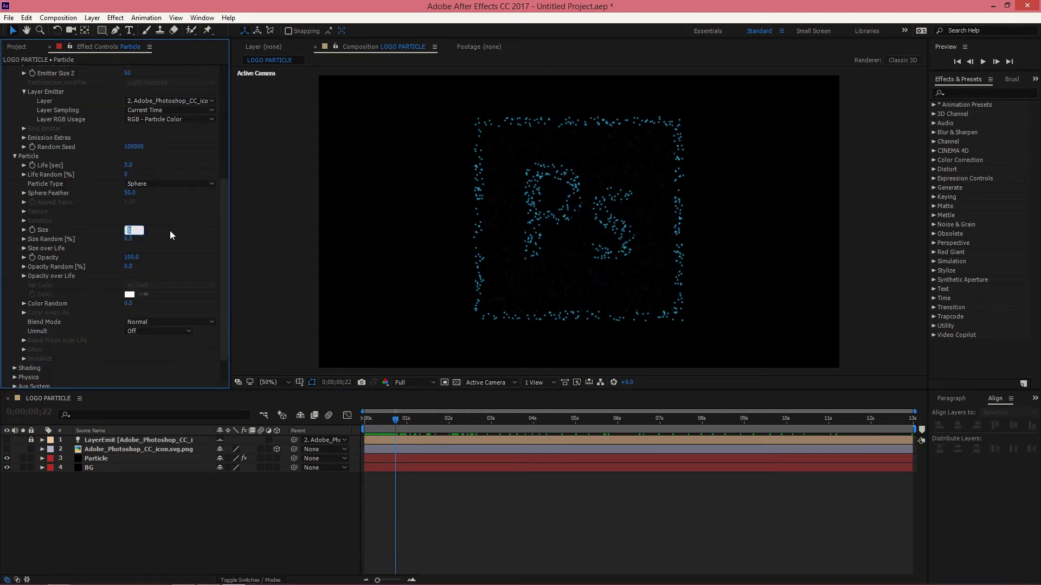
text(2)
key(Return)
drag(374, 427, 576, 427)
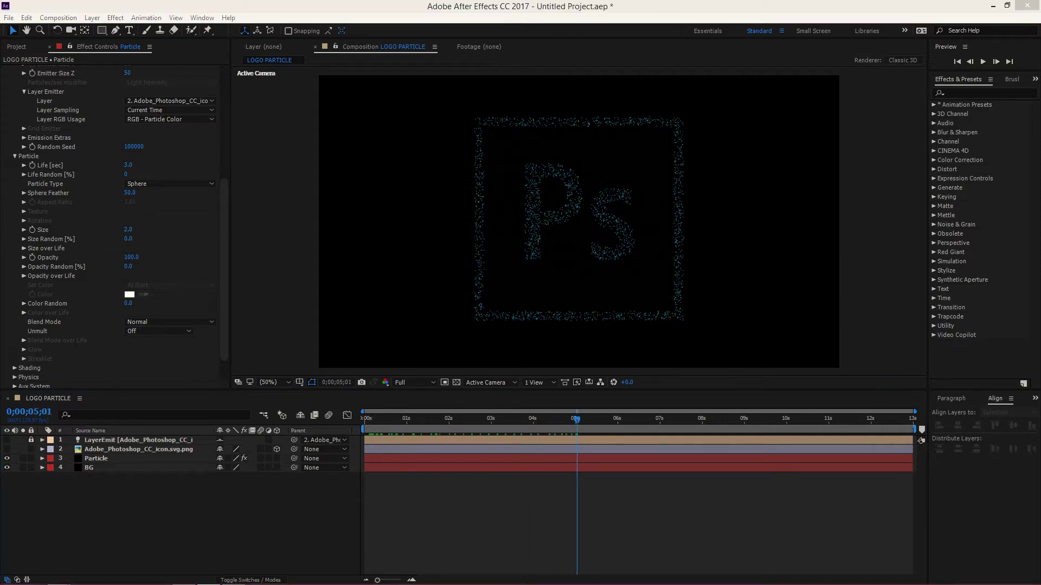
right_click(156, 525)
click(132, 479)
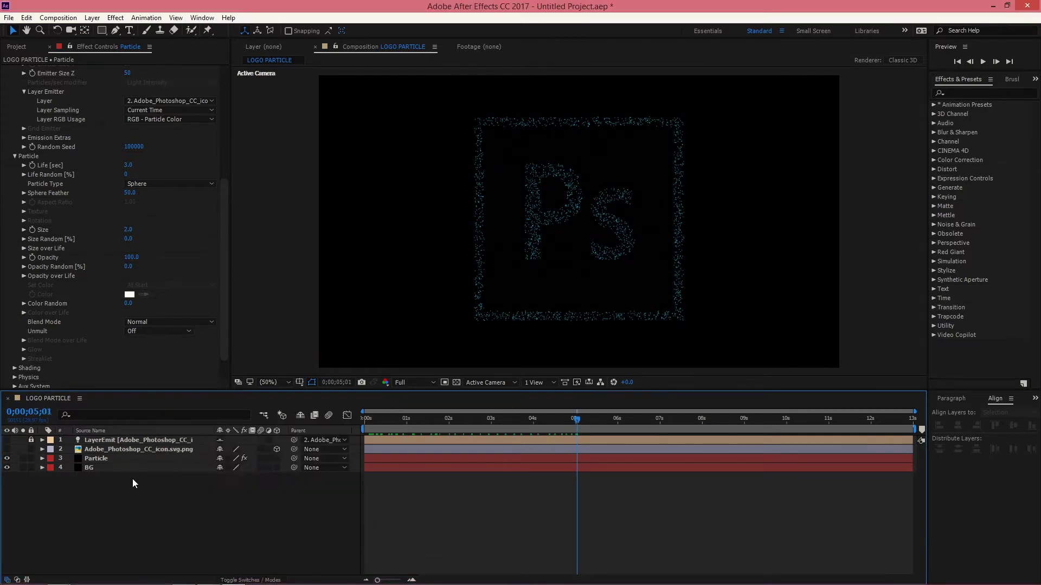
Set the Photoshop icon layer's X Rotation to -90° so the logo lies flat.
click(42, 449)
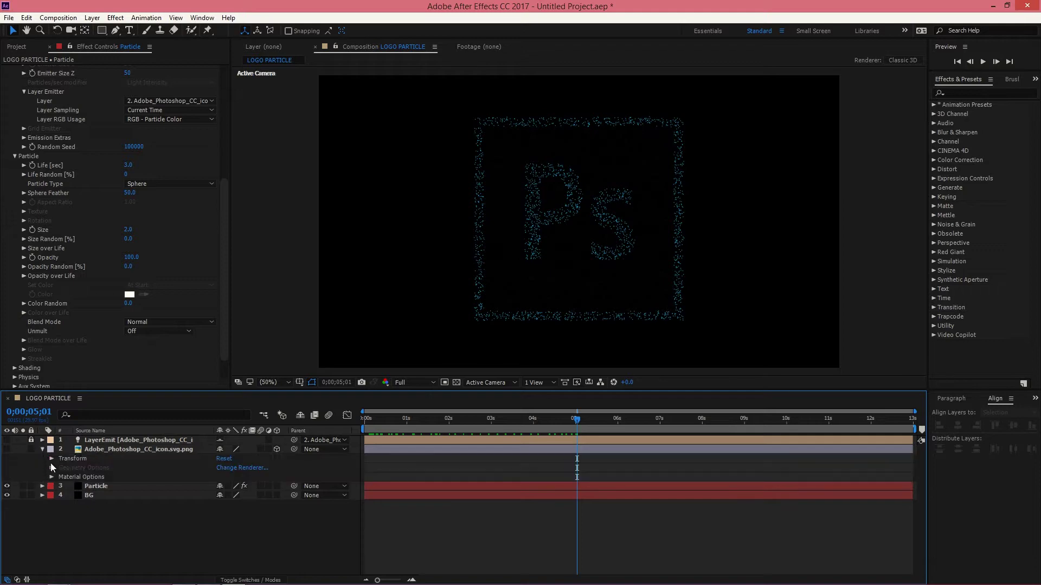
click(52, 459)
mouse_move(235, 506)
mouse_down()
mouse_move(172, 503)
mouse_move(177, 485)
mouse_move(237, 504)
mouse_up()
key(ctrl+z)
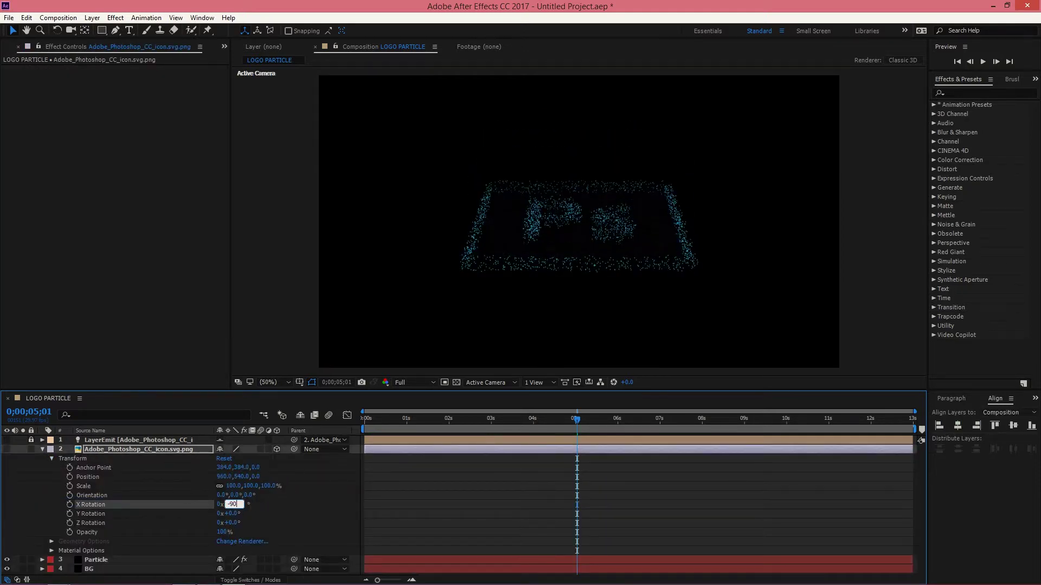
key(Return)
click(43, 449)
Add a new two-node camera with the 28mm preset to the composition.
right_click(118, 513)
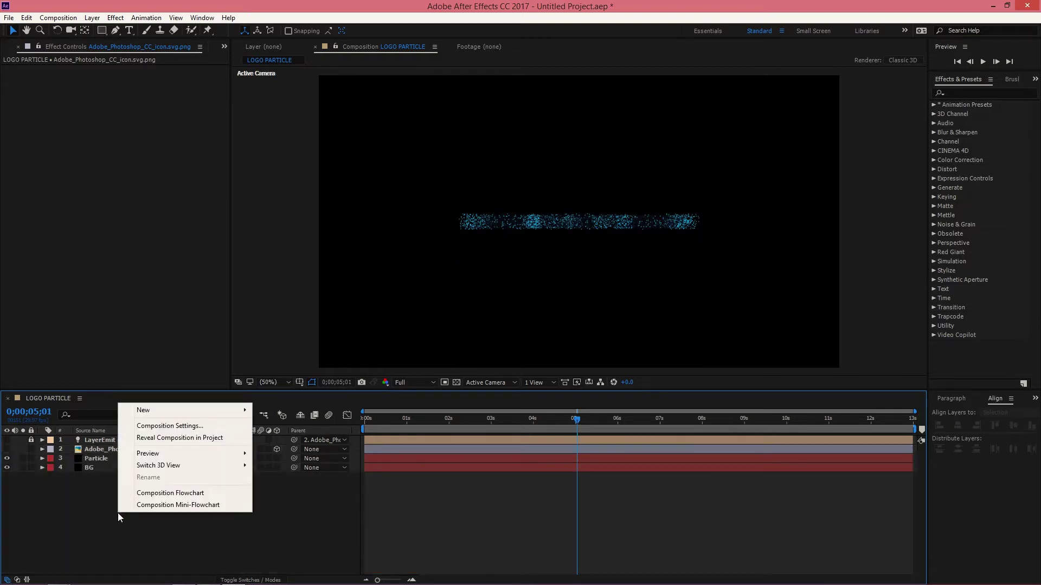
mouse_move(158, 413)
click(305, 461)
click(267, 61)
click(275, 124)
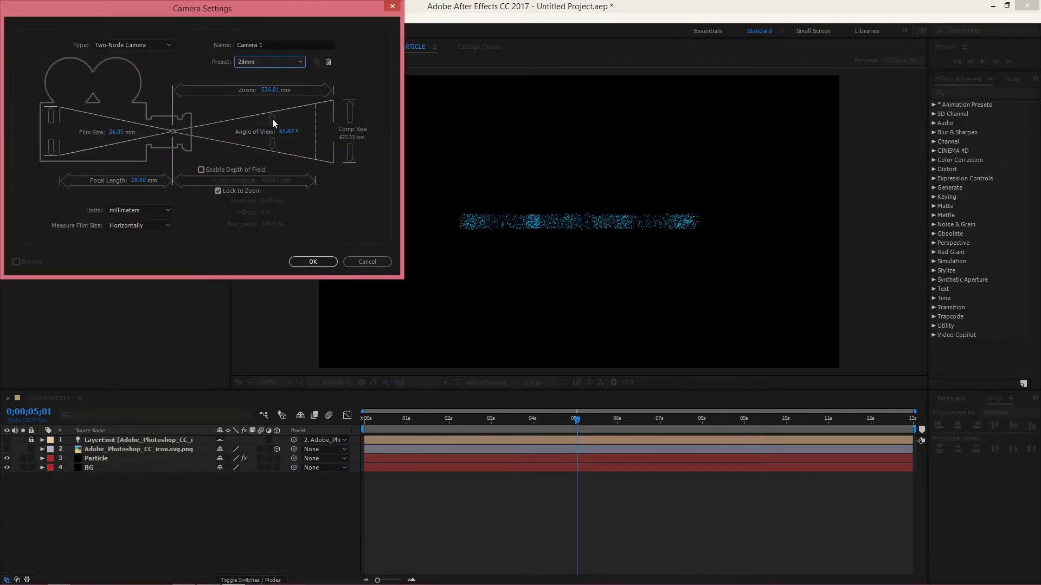
click(411, 349)
Orbit Camera 1 to view the flat particle logo diagonally from above.
click(70, 30)
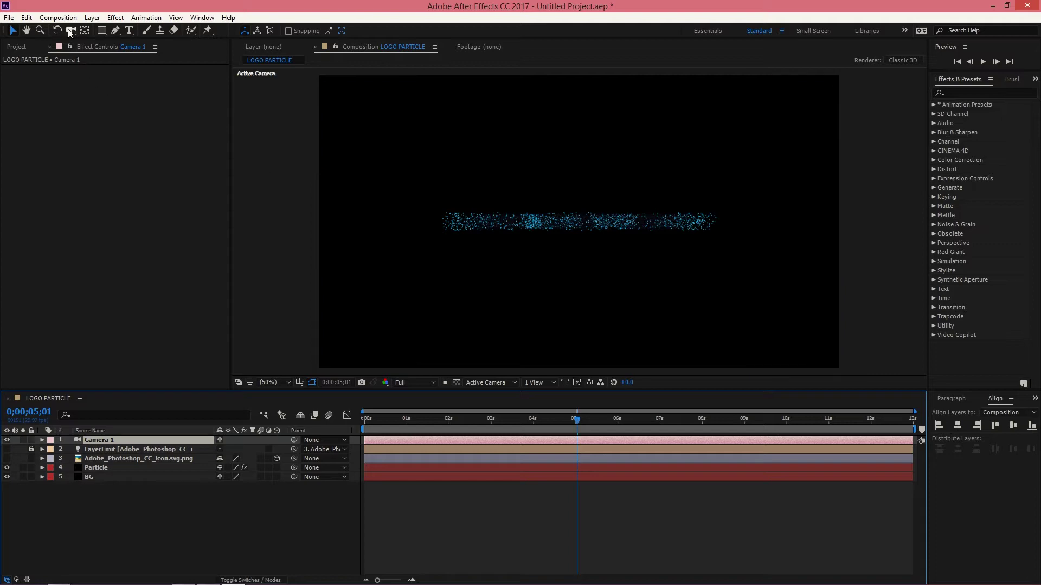
click(111, 43)
drag(509, 239, 597, 209)
click(71, 31)
click(103, 41)
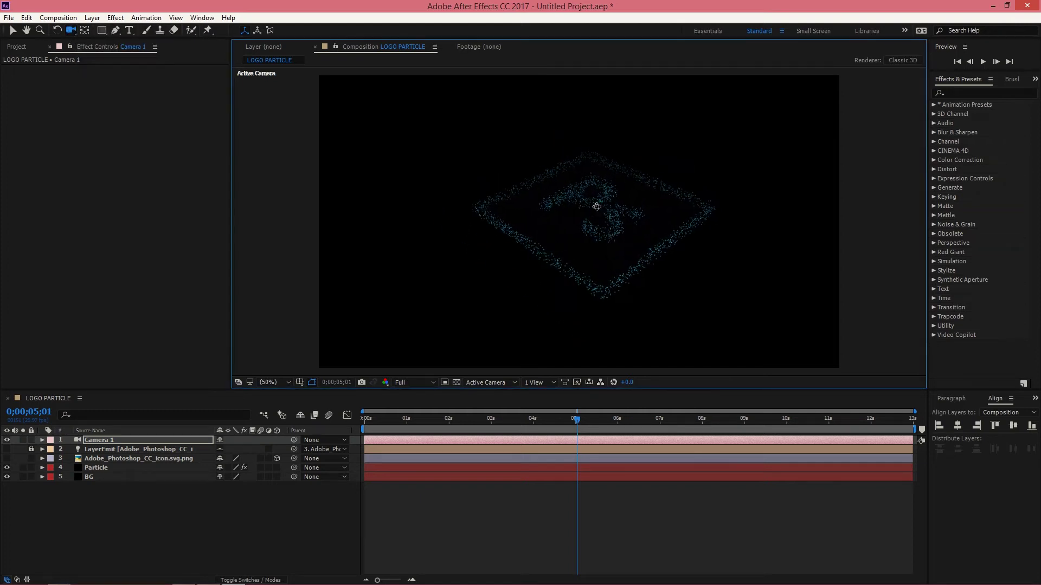
Roll Camera 1 with its Z Rotation and reposition the view so the logo sits as a slanted, tilted plane.
click(42, 439)
click(51, 450)
mouse_move(231, 504)
mouse_down()
mouse_move(255, 507)
mouse_move(239, 505)
mouse_up()
drag(568, 266, 597, 226)
drag(234, 505, 242, 504)
mouse_move(600, 228)
mouse_down()
mouse_move(582, 197)
mouse_move(612, 234)
mouse_up()
click(43, 440)
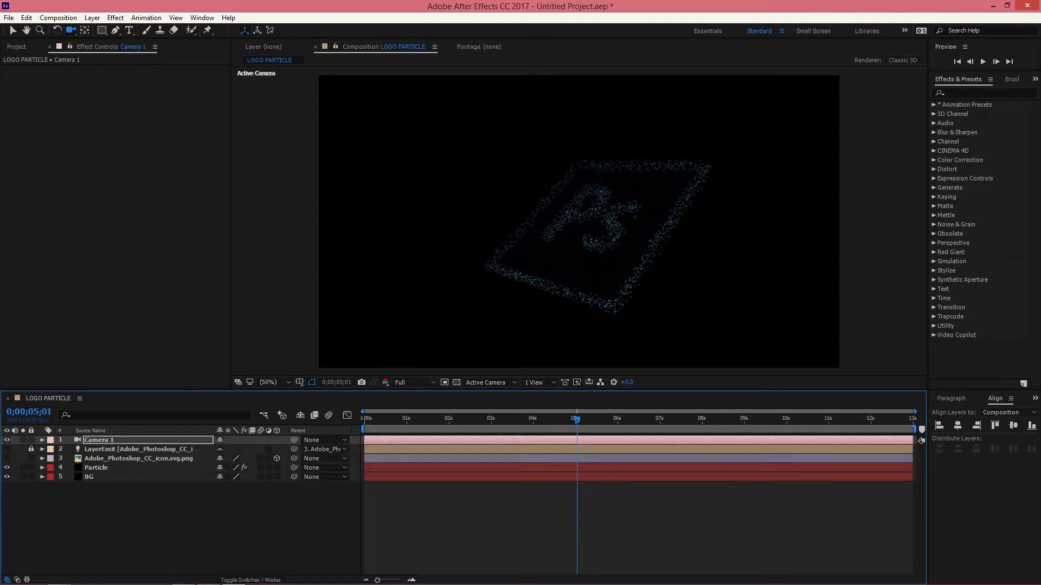
Set the Particle layer's Emitter Size Z and Sphere Feather to 0 and duplicate the layer.
click(122, 465)
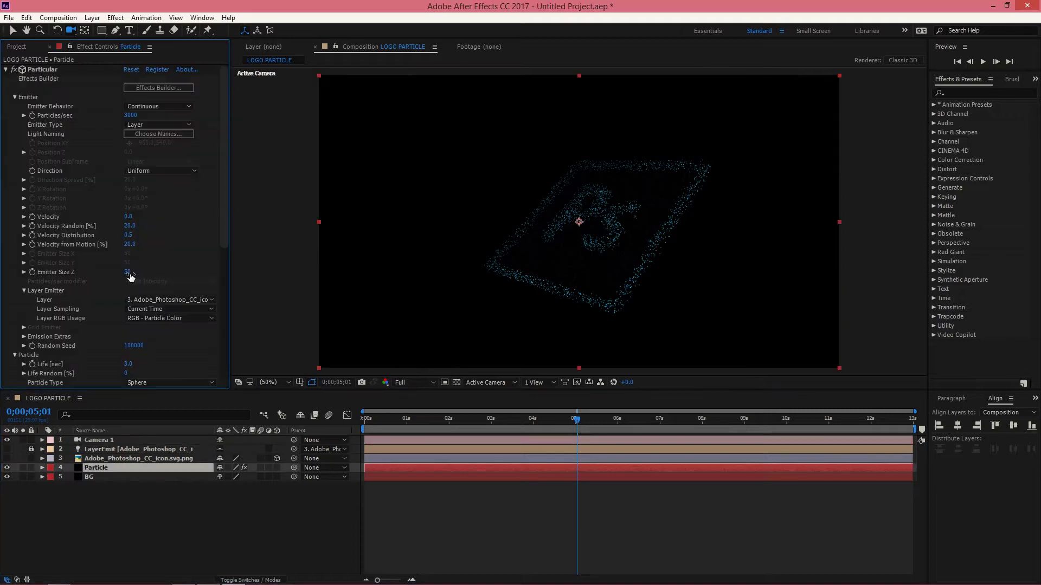
scroll(70, 329, down, 5)
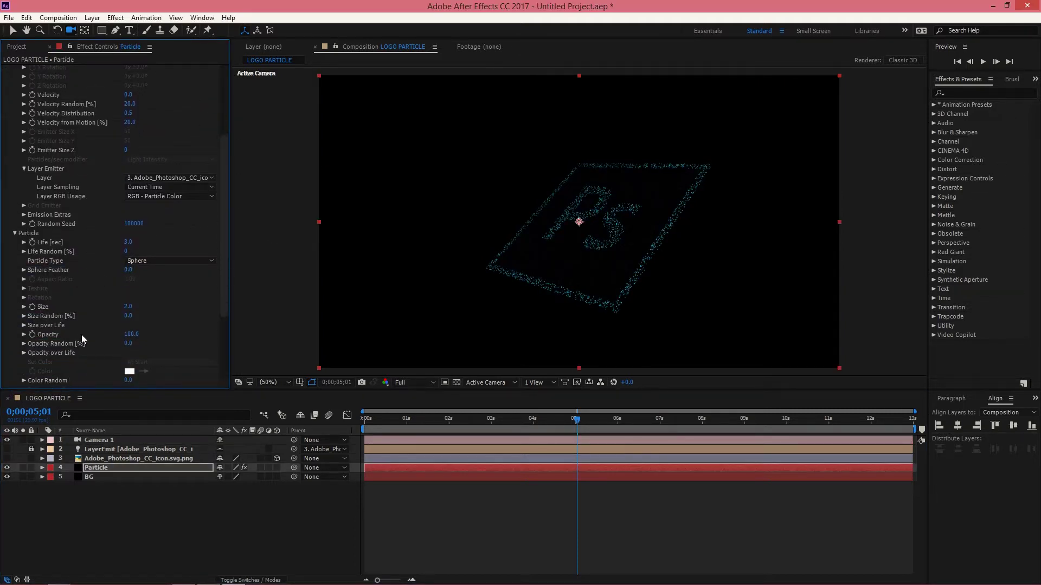
click(99, 468)
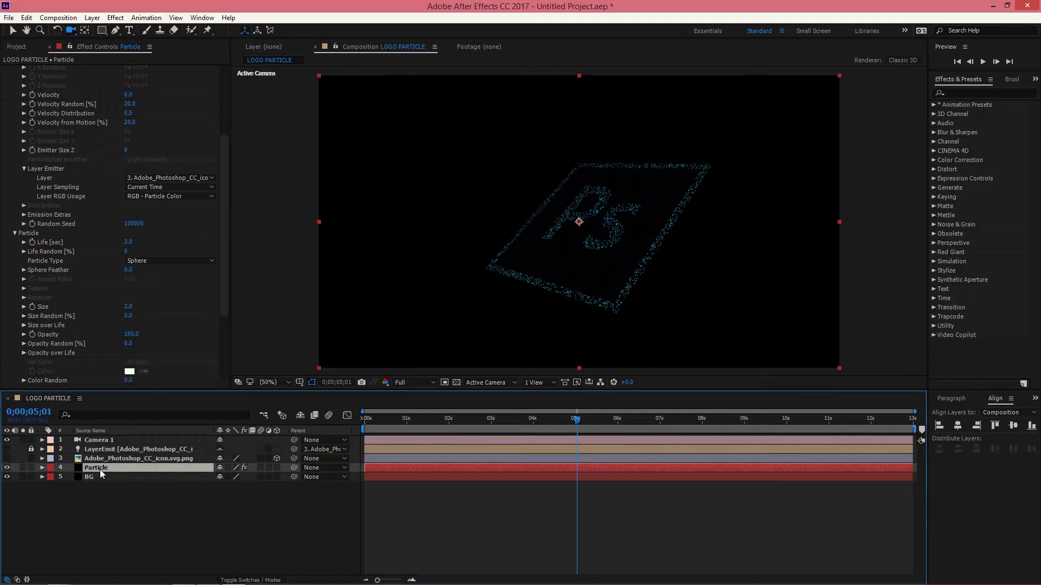
click(26, 17)
click(80, 158)
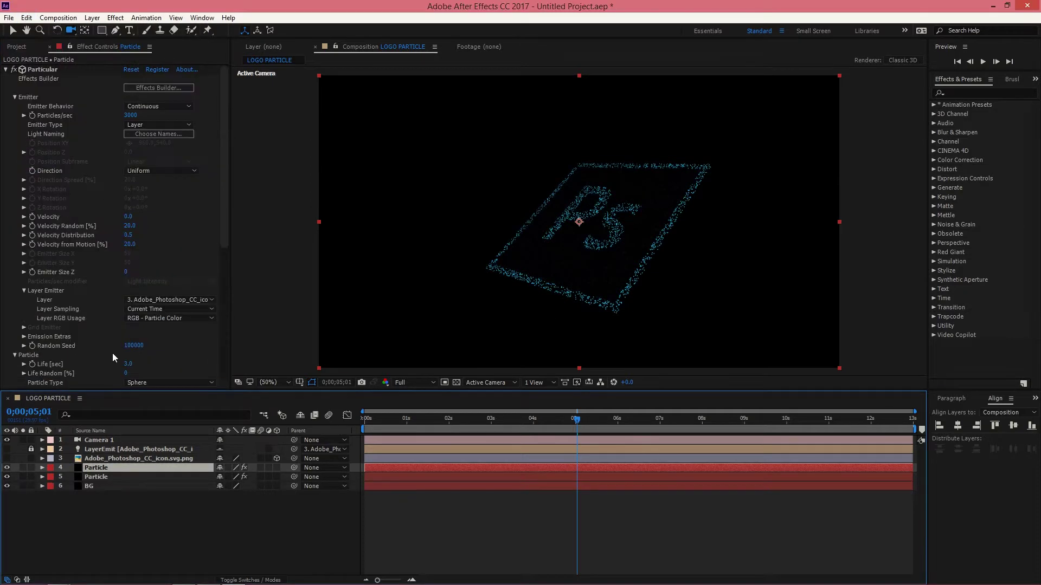
Set the Aux System of the duplicated Particle layer to emit Continuously.
click(15, 97)
click(15, 107)
click(15, 125)
click(16, 180)
click(131, 189)
click(178, 227)
Reduce the duplicated layer's emitter to 300 particles per second.
click(15, 97)
text(300)
key(Return)
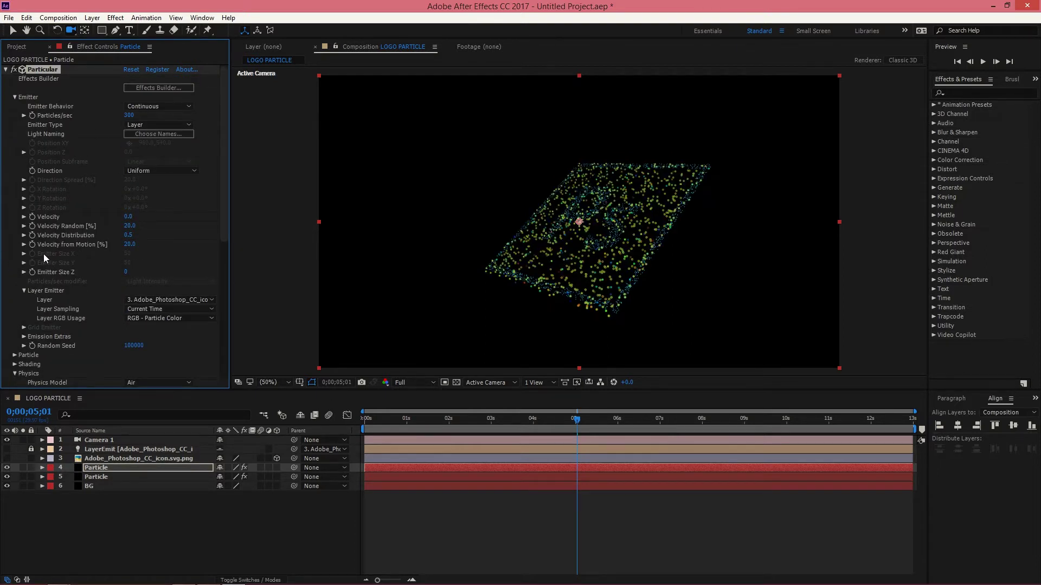
Set the Aux System particle Size to 2 and check the result at an earlier time.
click(14, 97)
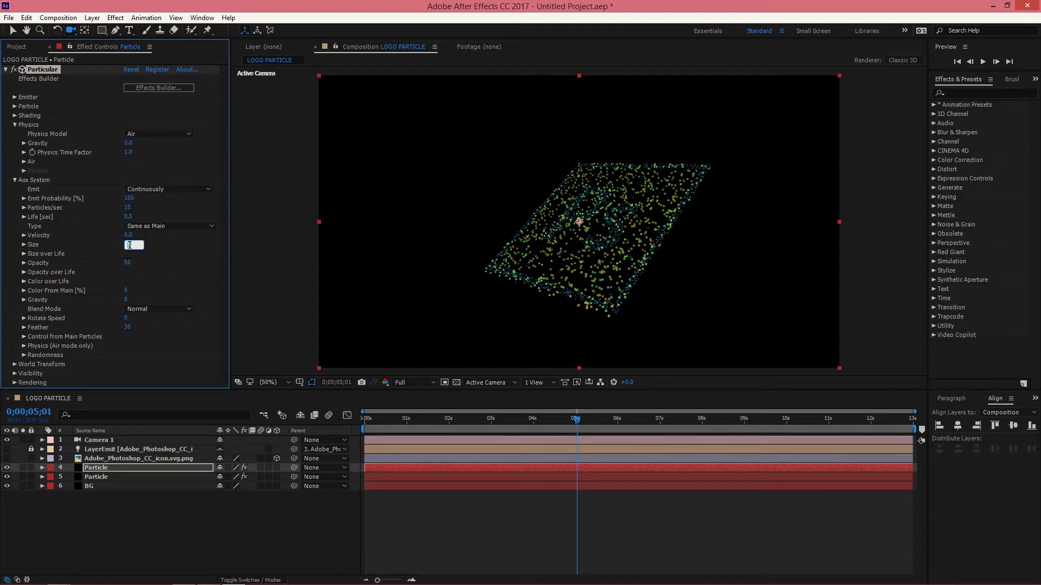
key(Return)
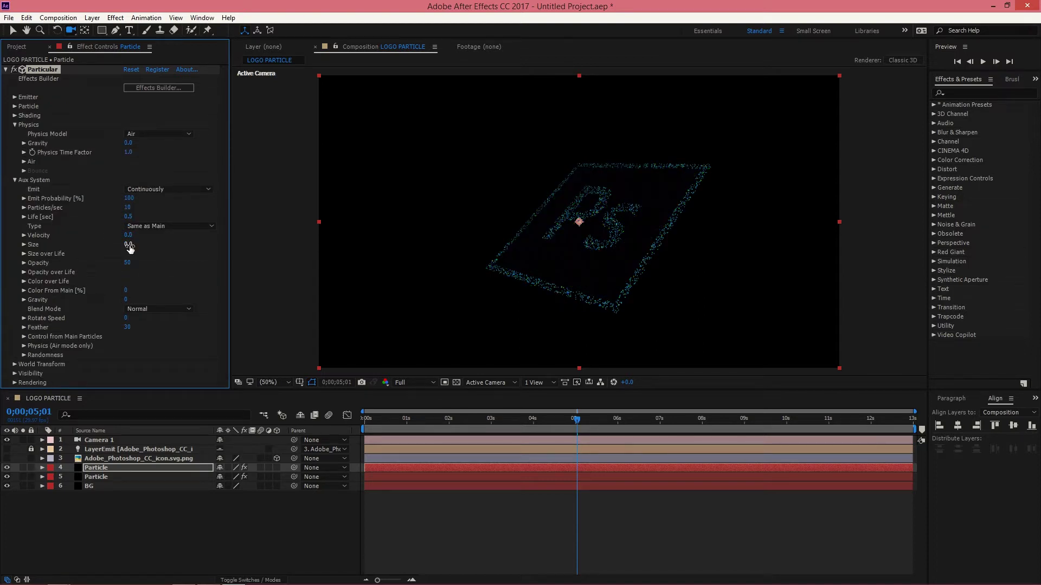
text(2)
key(Return)
click(216, 534)
drag(548, 419, 471, 419)
Set Wind Y to -432 in the Air physics of the duplicated Particle layer.
click(24, 162)
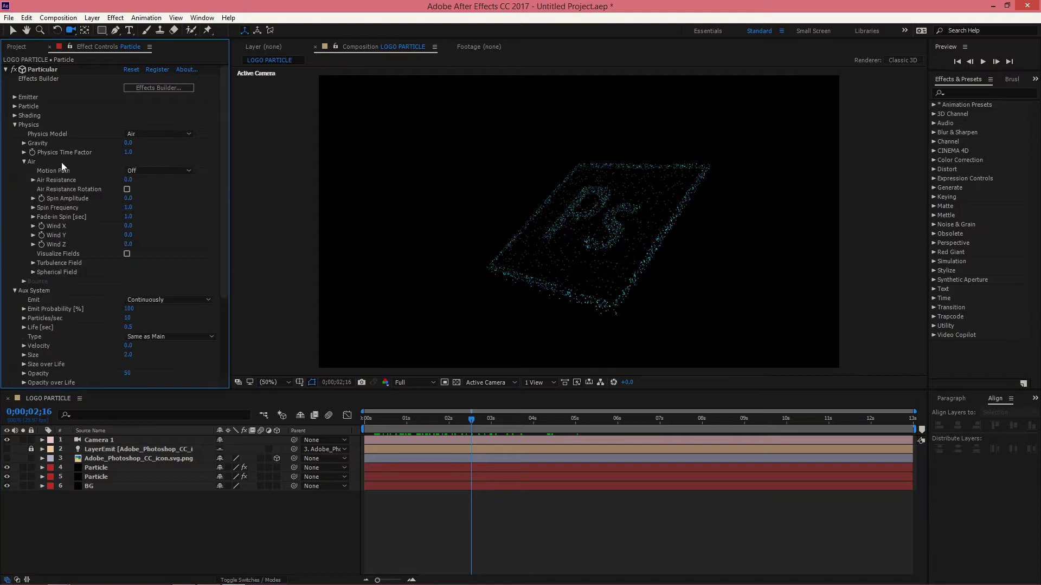
mouse_move(128, 235)
mouse_down()
mouse_move(10, 196)
mouse_move(140, 236)
mouse_up()
drag(60, 229, 57, 230)
Lower the composition preview resolution to Third and play the animation from the start.
drag(471, 419, 366, 421)
click(414, 382)
click(417, 434)
key(space)
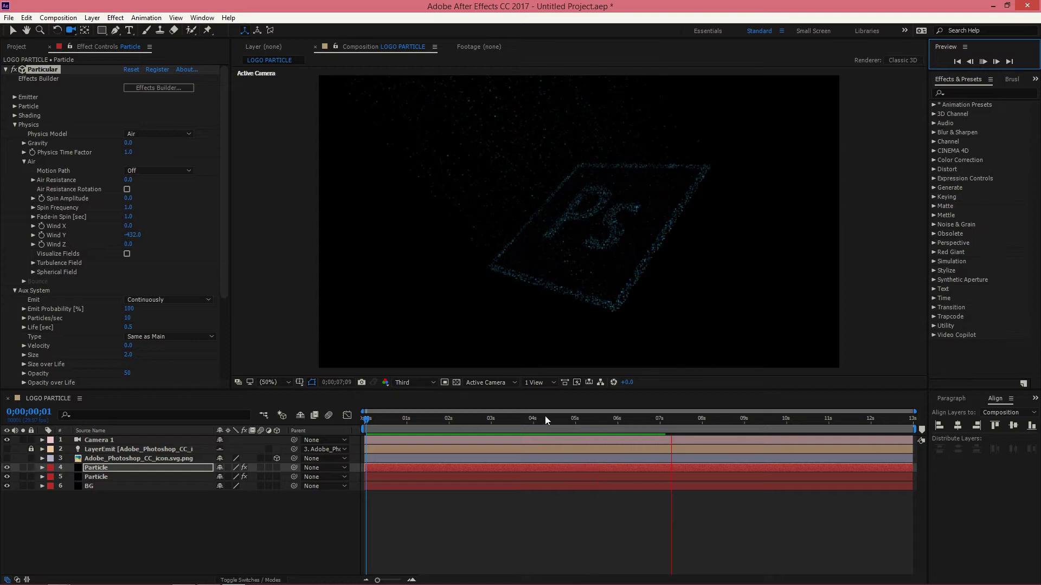
drag(378, 420, 362, 421)
click(980, 63)
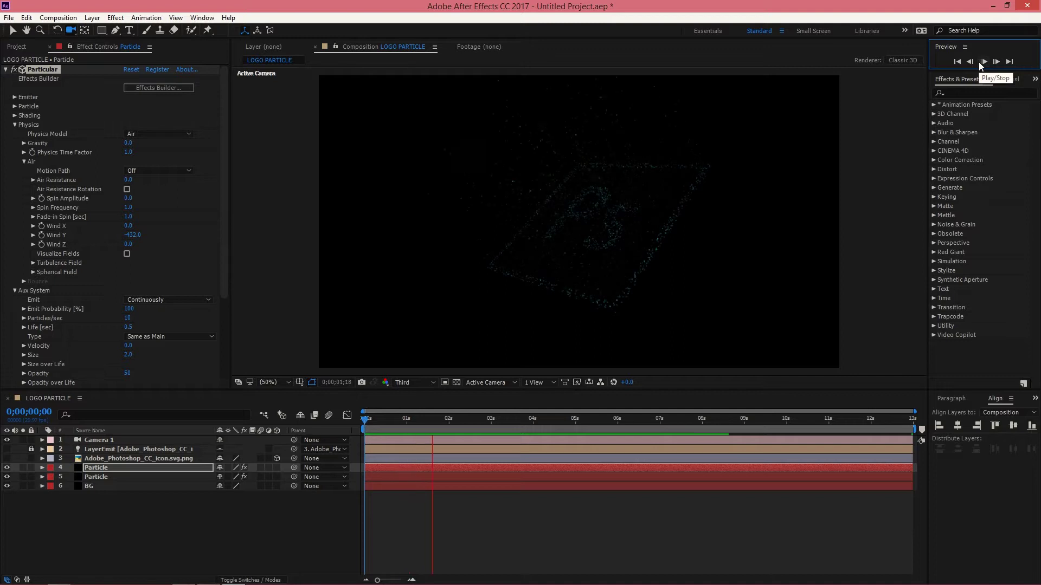
click(980, 63)
Raise the Aux System's Particles/sec to 200 to turn the rising particles into streaks.
drag(551, 419, 495, 418)
click(12, 30)
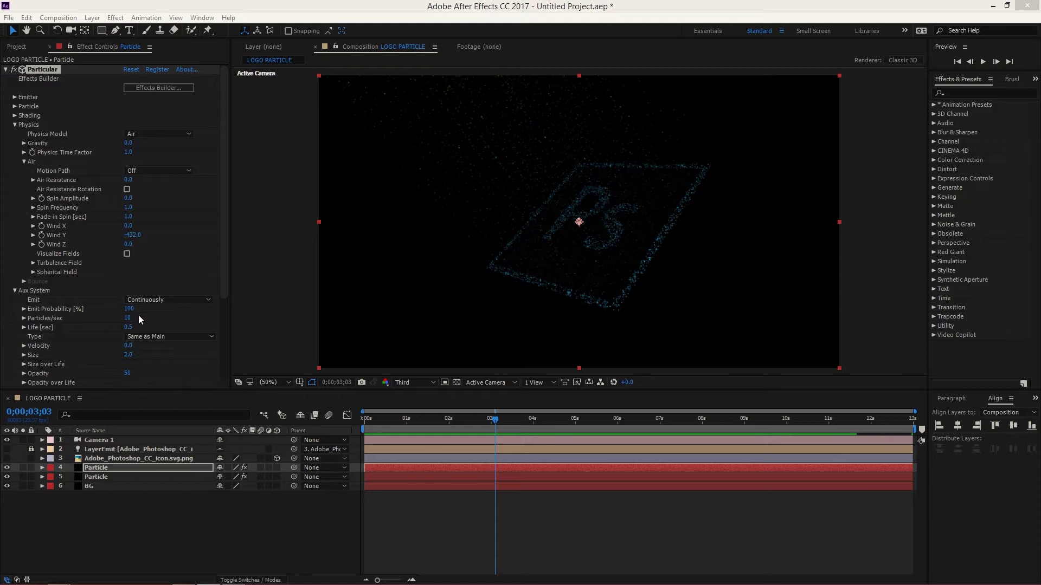
drag(128, 318, 199, 333)
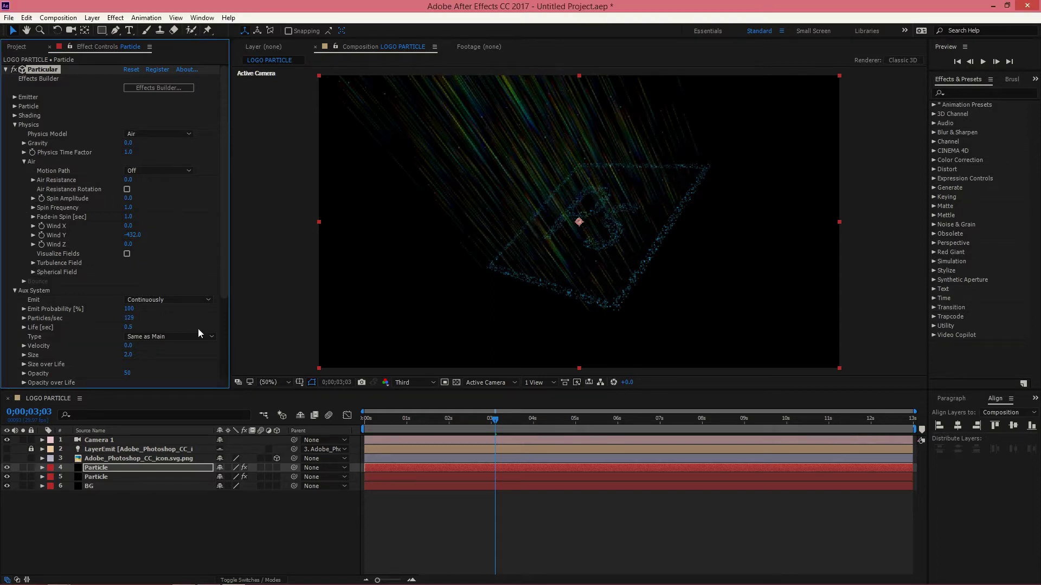
mouse_move(471, 425)
mouse_down()
mouse_move(372, 423)
mouse_move(475, 422)
mouse_up()
Show the Photoshop icon layer again and move the current time to 0;00;02;08.
drag(226, 272, 233, 406)
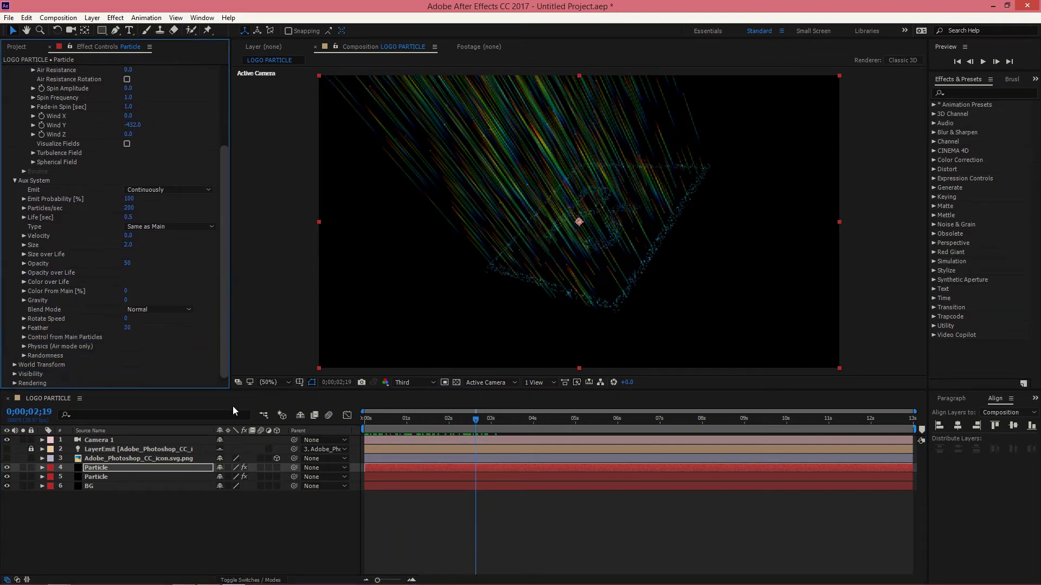
click(7, 459)
mouse_move(475, 421)
mouse_down()
mouse_move(398, 441)
mouse_move(460, 428)
mouse_up()
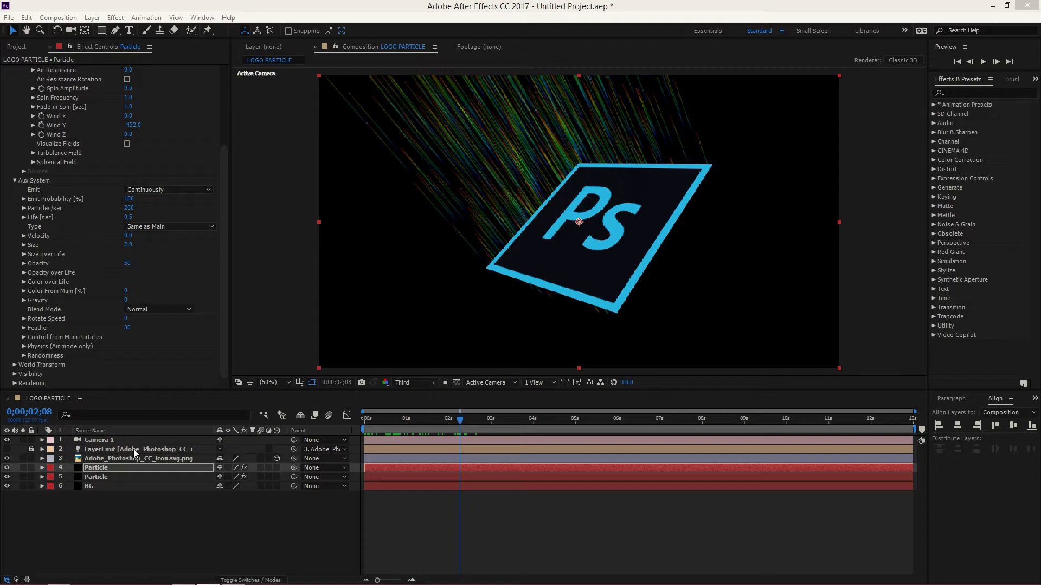
Apply a white-to-black gradient preset to the Aux System's Color over Life on the duplicated Particle layer.
click(23, 272)
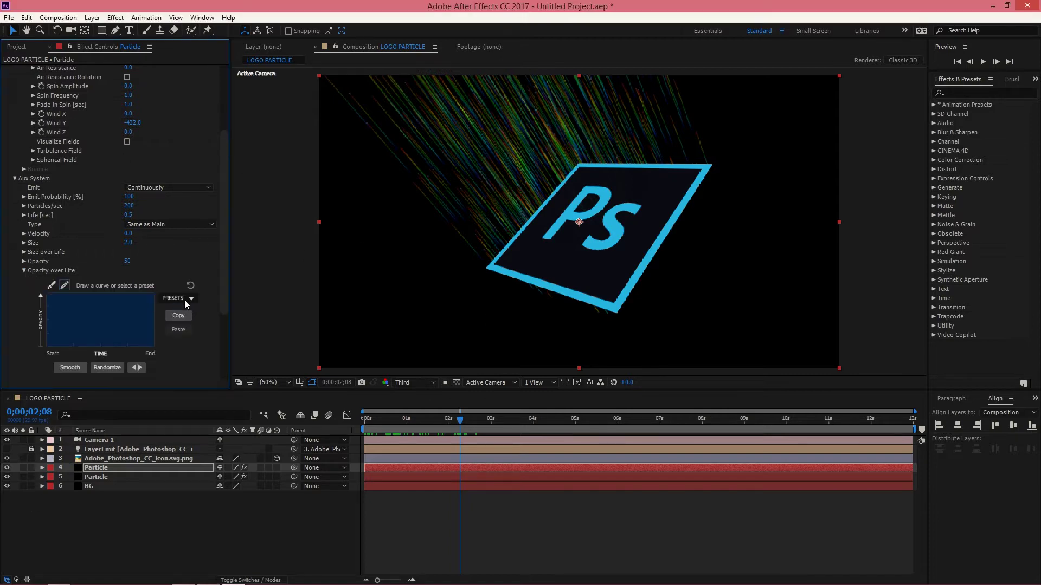
click(24, 271)
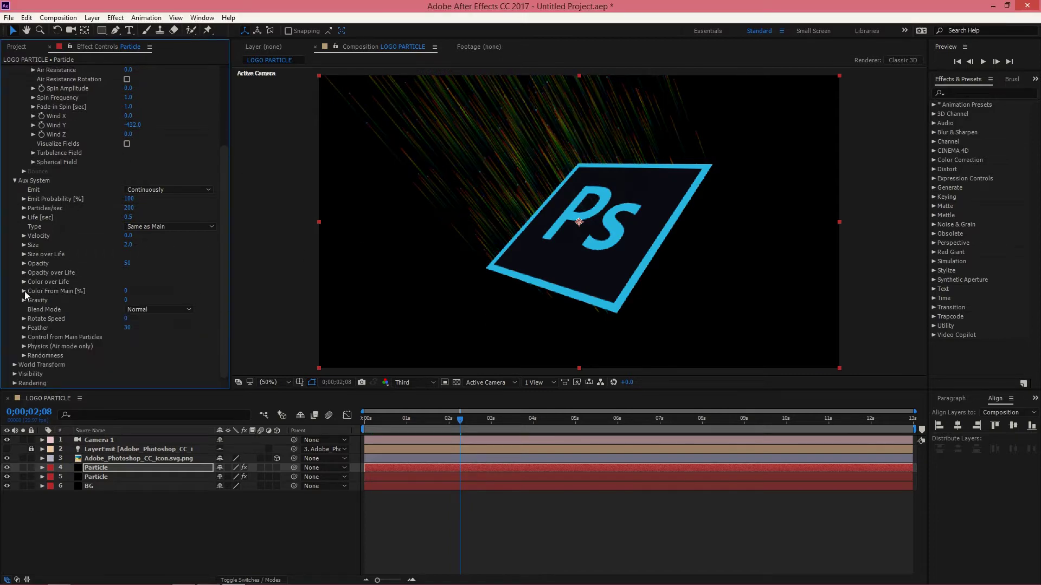
click(23, 282)
click(191, 212)
click(173, 236)
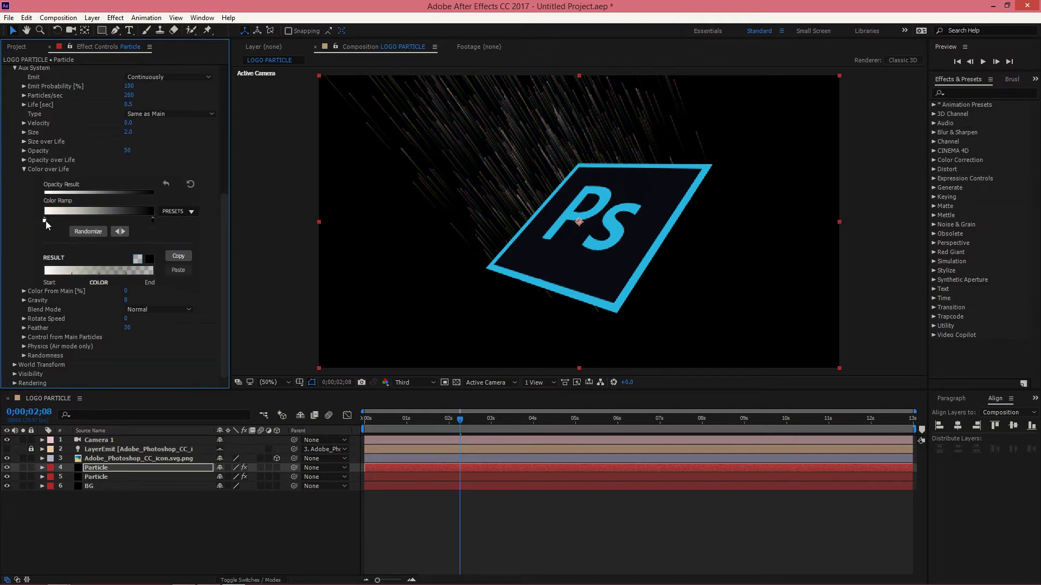
Set the Color over Life ramp's start colour to the light blue sampled from the logo's border.
double_click(45, 221)
click(234, 82)
click(514, 240)
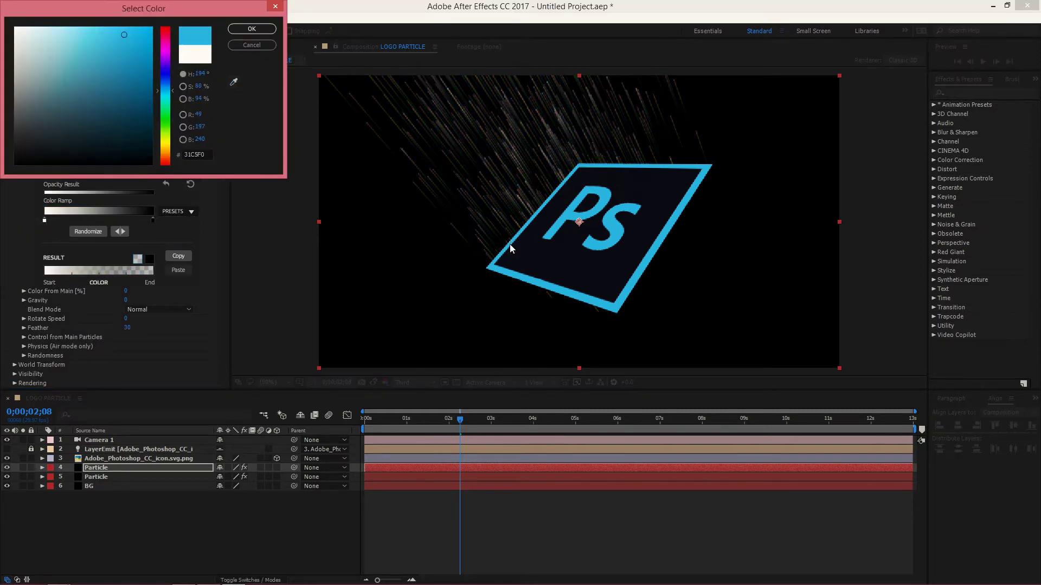
click(251, 28)
Set the ramp's end colour to a near-black sampled from the composition and check the streaks at 0;00;02;13.
double_click(153, 219)
click(234, 82)
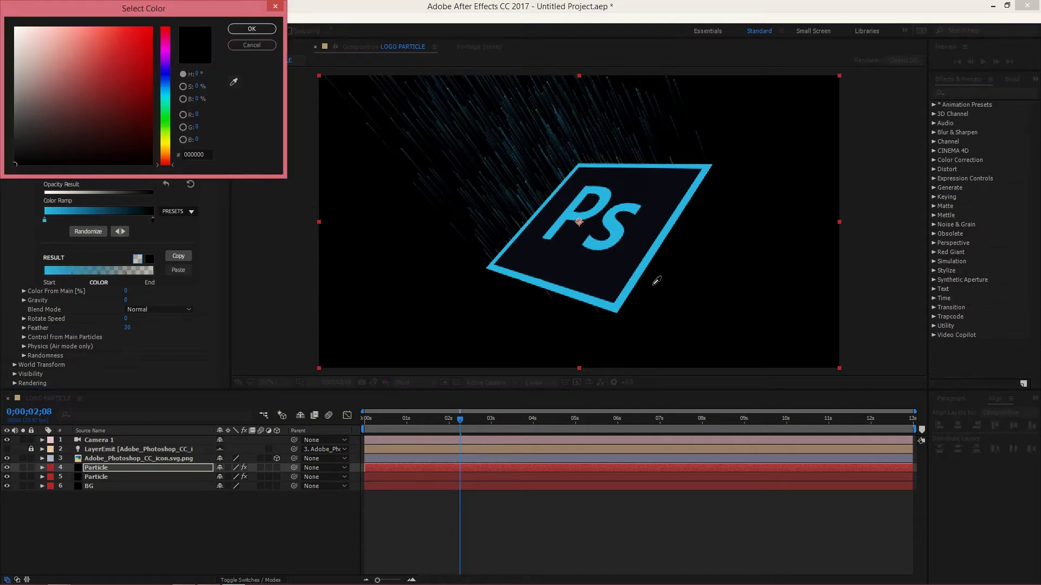
click(373, 170)
click(258, 32)
drag(407, 420, 467, 443)
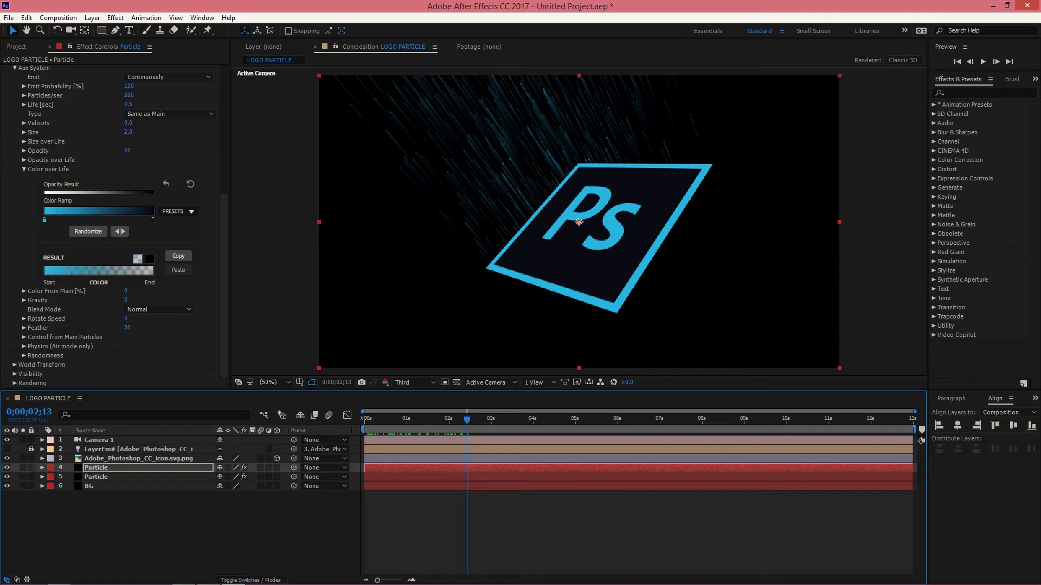
Set the main particle Size of the duplicated Particle layer to 5.
click(19, 229)
scroll(18, 217, up, 3)
click(15, 140)
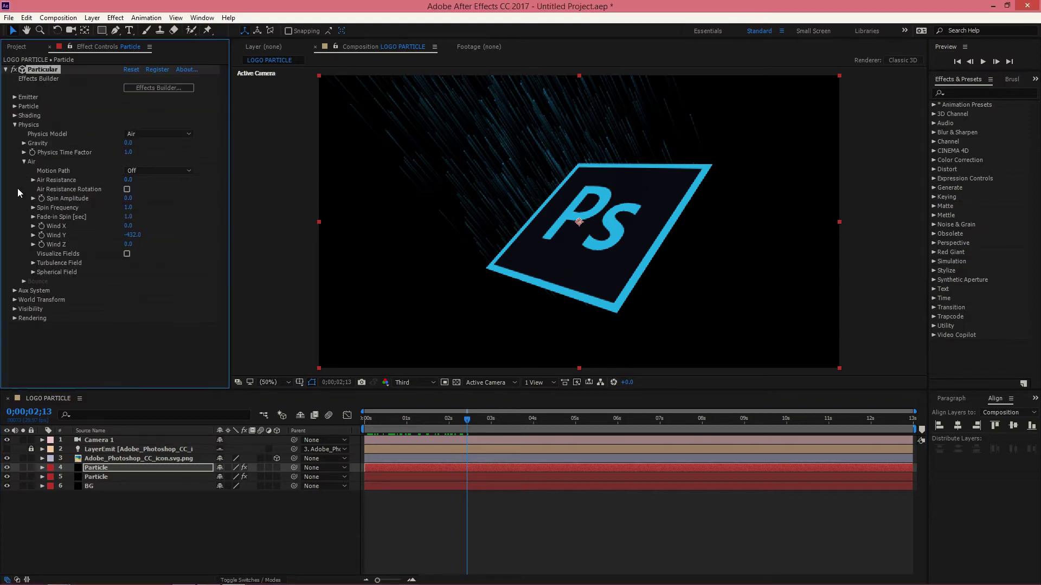
click(15, 107)
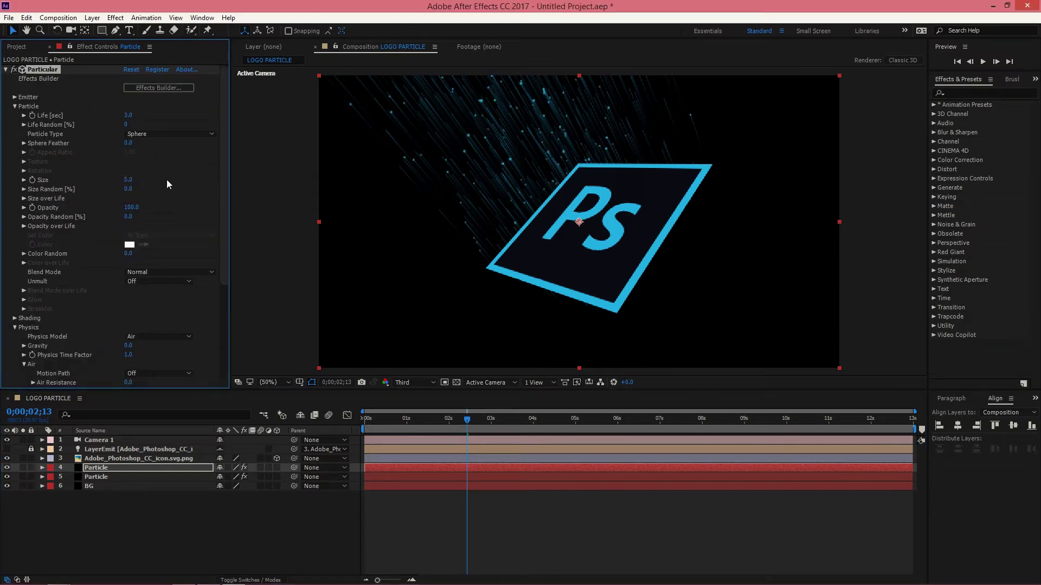
Hide the Photoshop icon layer and play the animation from 0;00;02;00.
click(420, 509)
drag(423, 419, 449, 420)
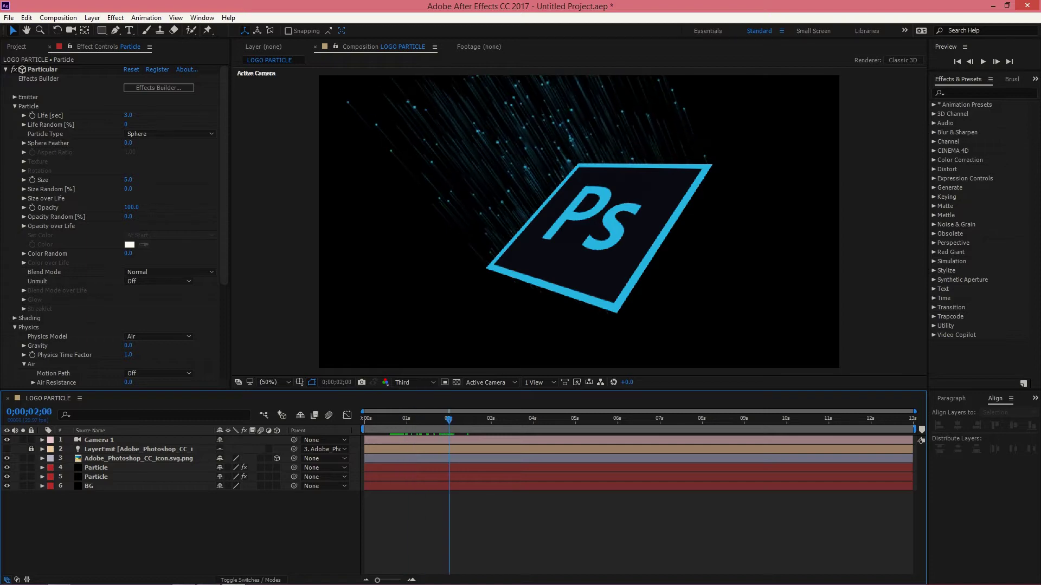
click(7, 459)
key(space)
Set the particle Size of the lower Particle layer to 4.
click(123, 477)
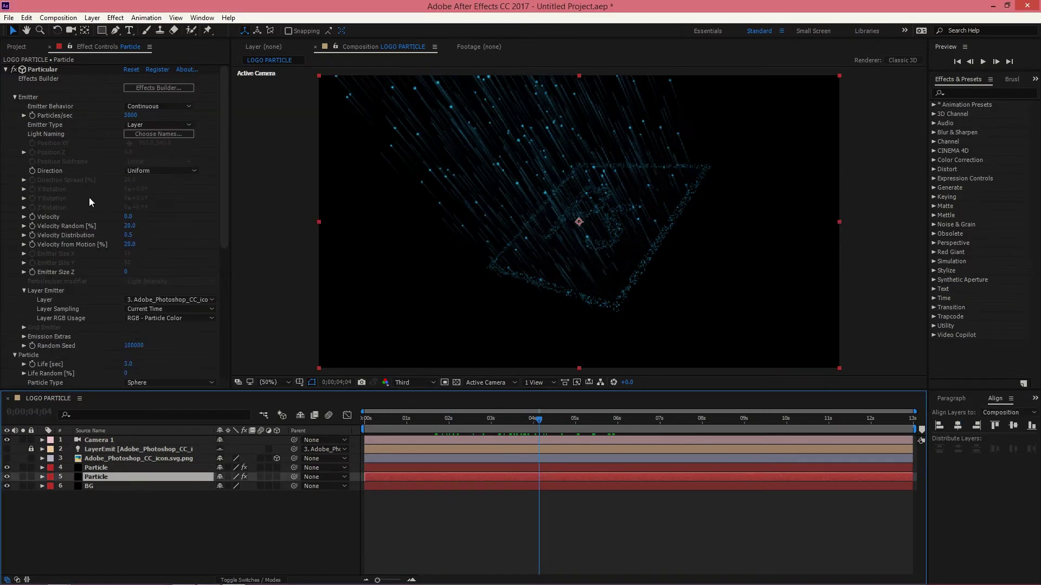
scroll(82, 207, down, 4)
click(126, 331)
text(5)
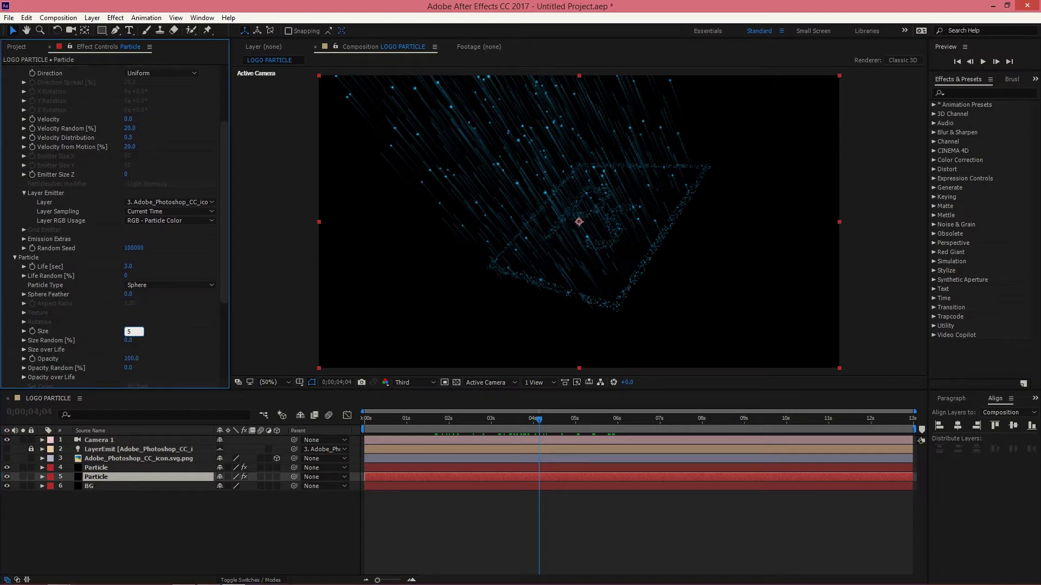
key(Return)
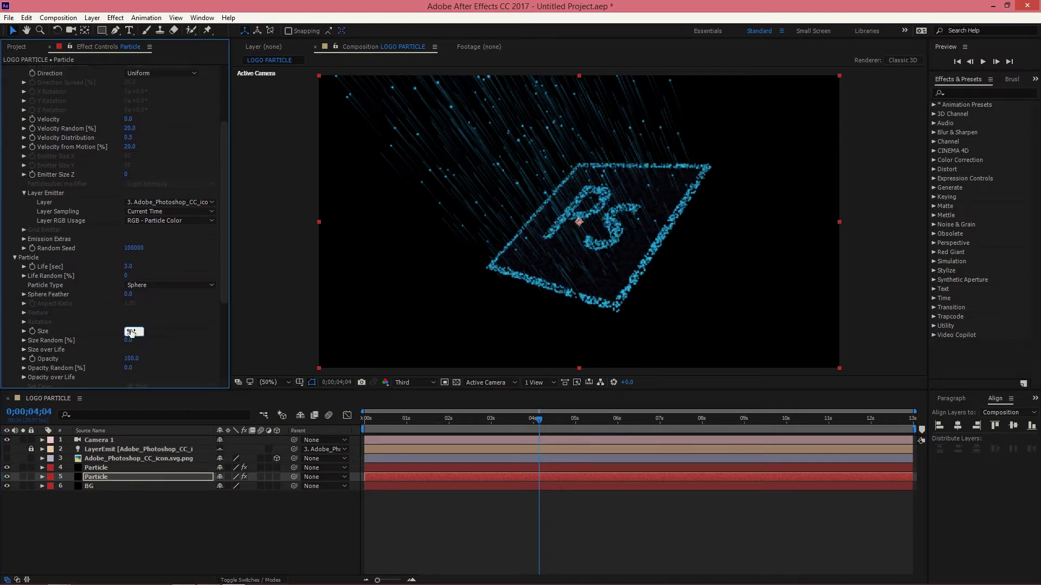
key(Return)
Duplicate the lower Particle layer and open the upper copy's particle Size for editing.
click(26, 17)
click(49, 158)
click(126, 485)
click(103, 477)
scroll(128, 243, down, 5)
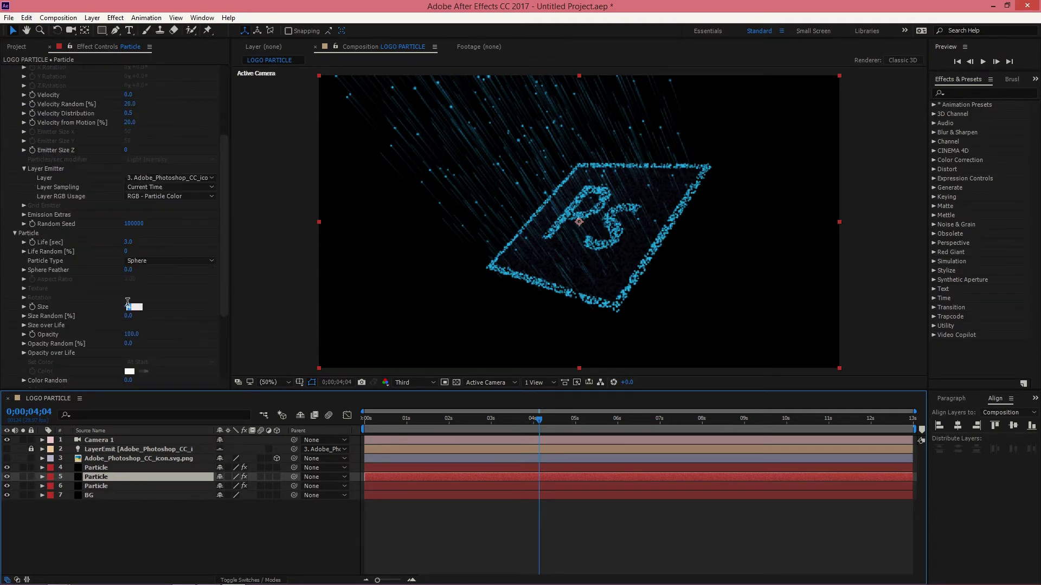
click(129, 488)
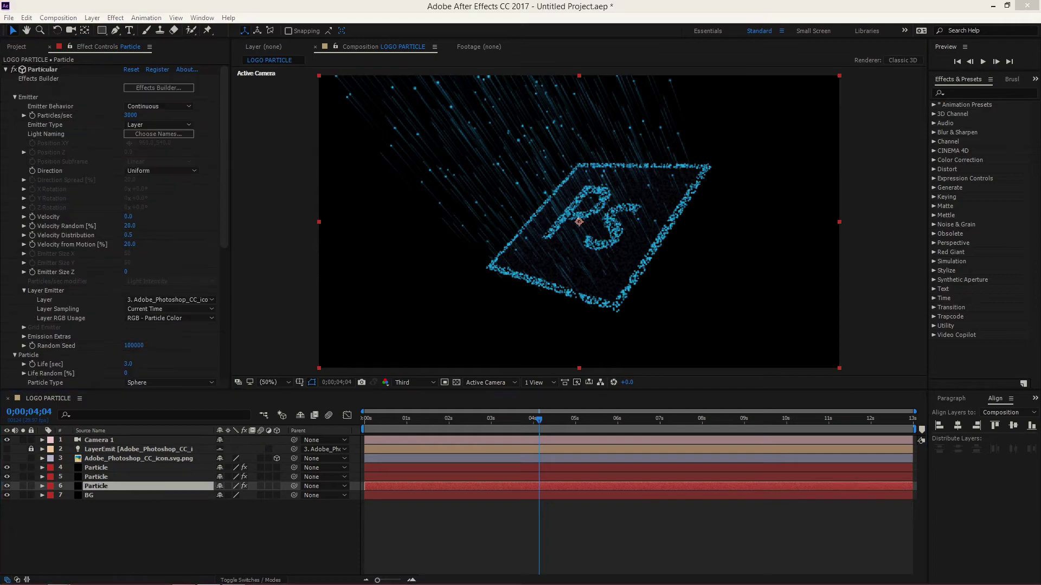
Scatter the middle Particle layer's particles by setting its Velocity to 270 and Emitter Size Z to 42.
click(111, 478)
drag(128, 217, 151, 226)
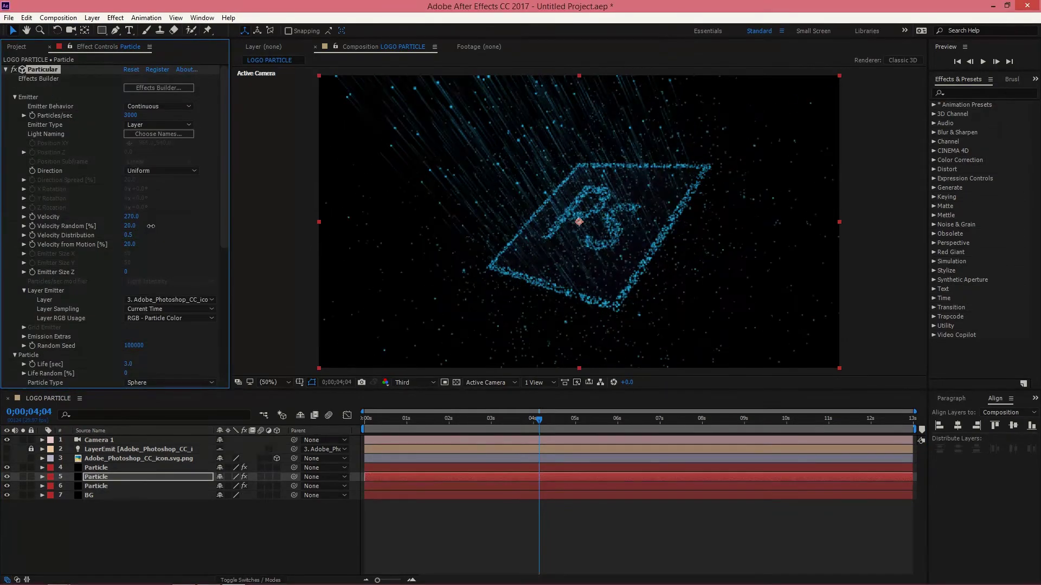
drag(125, 272, 157, 281)
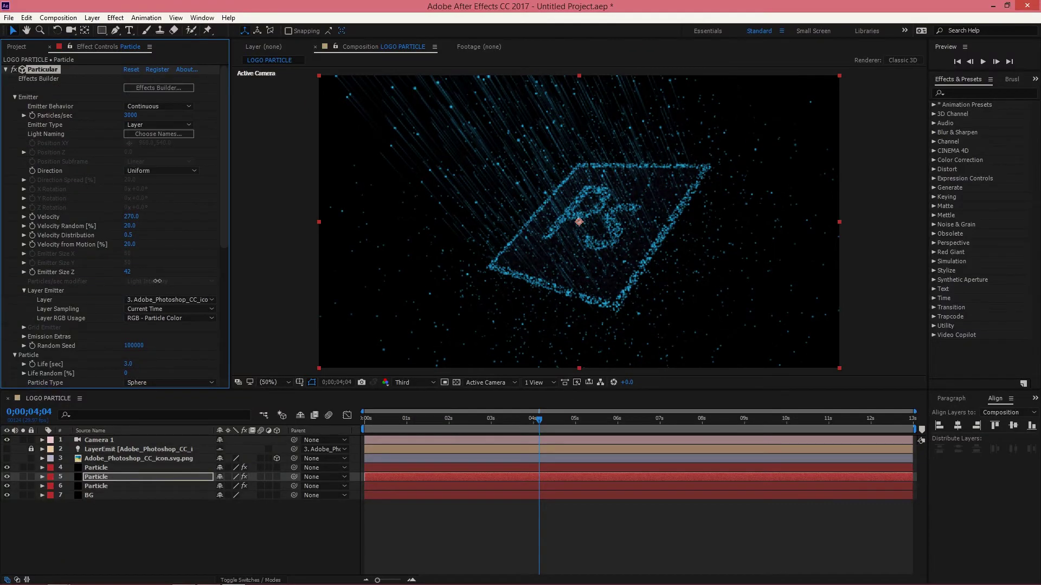
End the work area at 0;00;05;00 and select the BG layer.
drag(374, 418, 576, 404)
key(n)
click(200, 496)
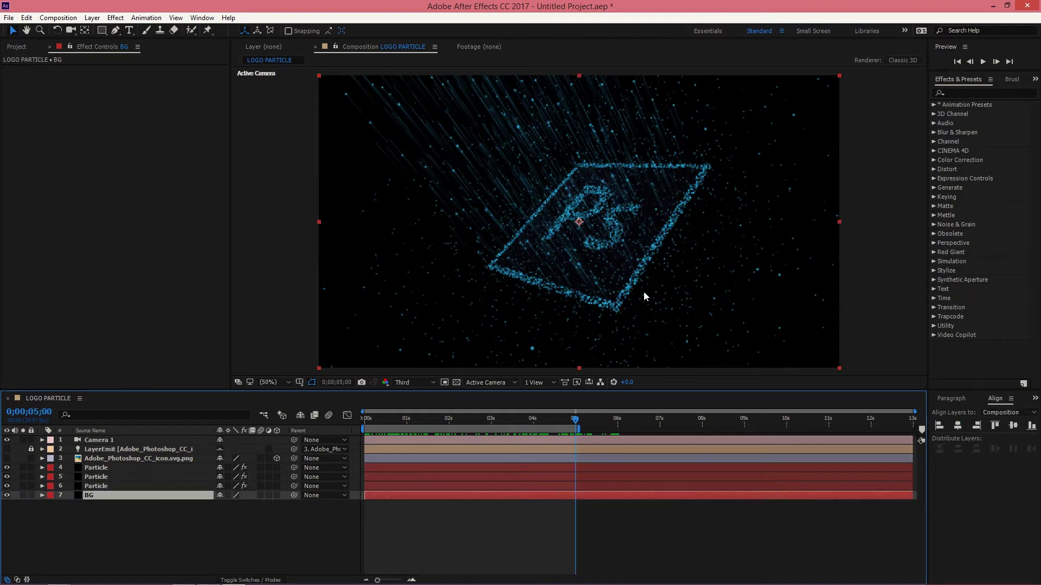
click(971, 94)
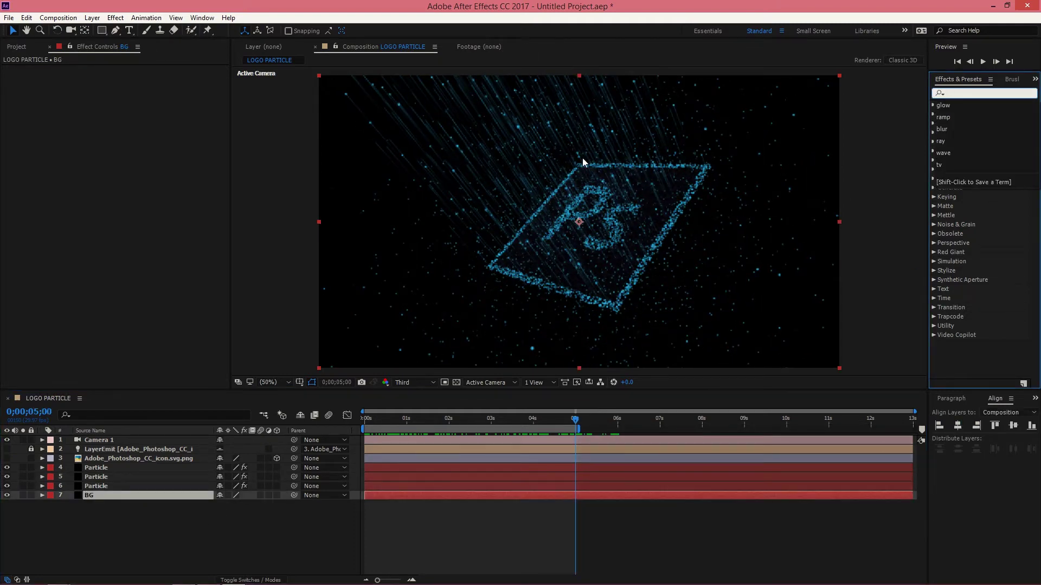
Save the project as particle in the Videos folder.
click(9, 18)
click(35, 130)
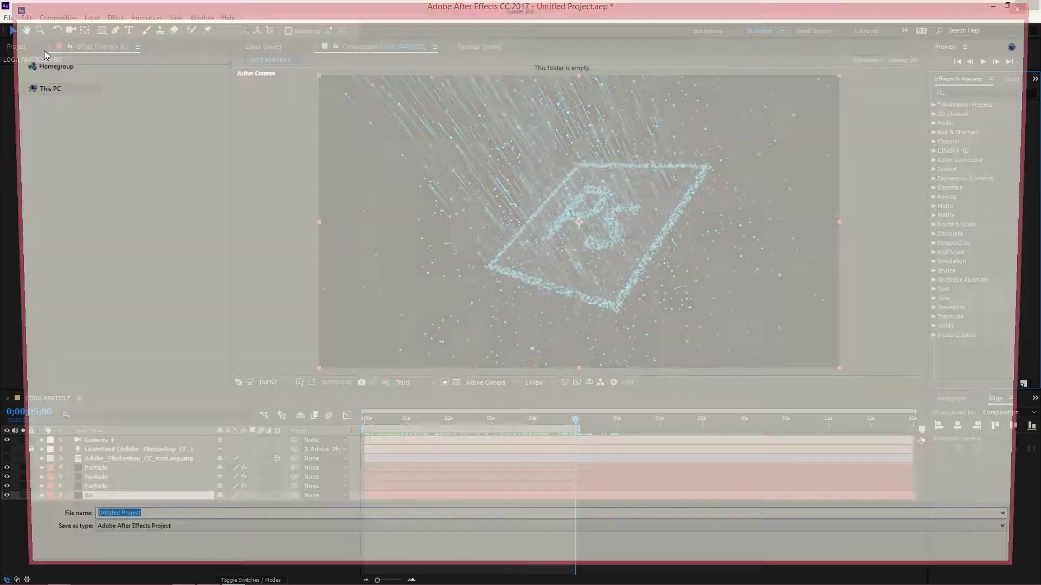
text(partic)
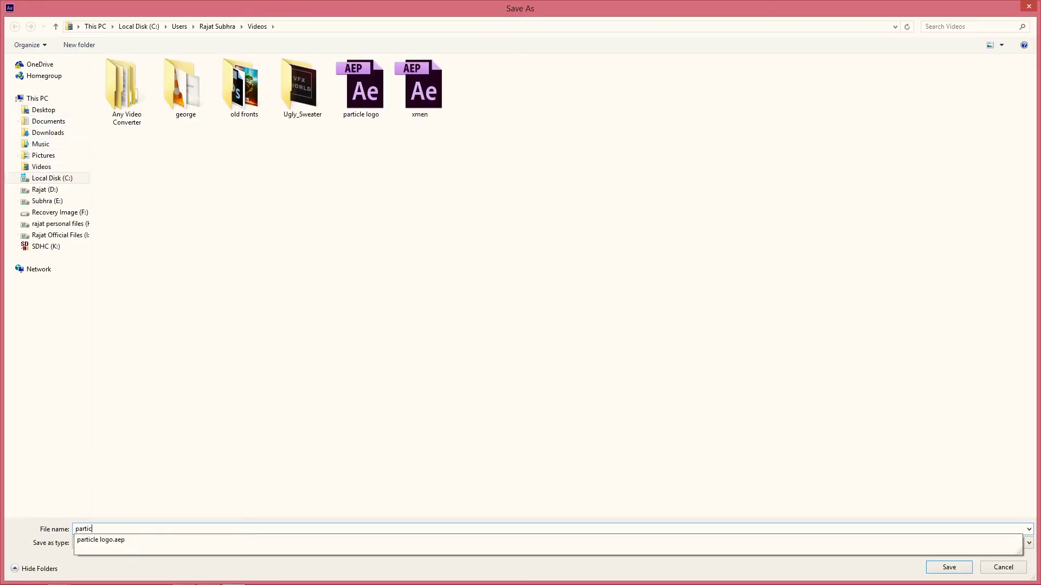
text(le)
click(968, 568)
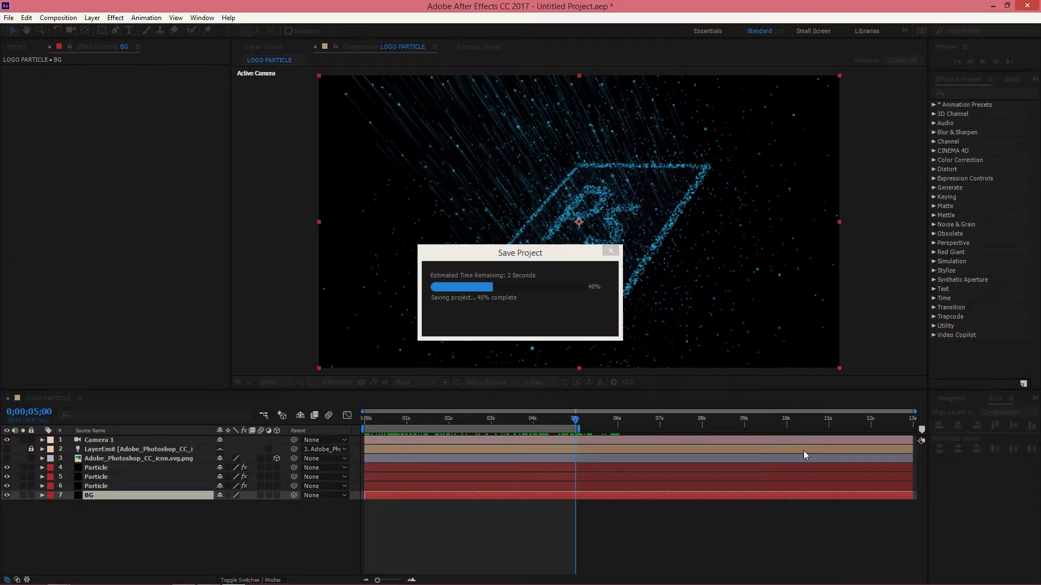
Apply Gradient Ramp to the BG layer as a Radial Ramp and place Start of Ramp at 972, 540.
text(ramp)
drag(977, 114, 154, 498)
click(161, 116)
click(162, 140)
scroll(573, 157, down, 2)
drag(579, 150, 580, 222)
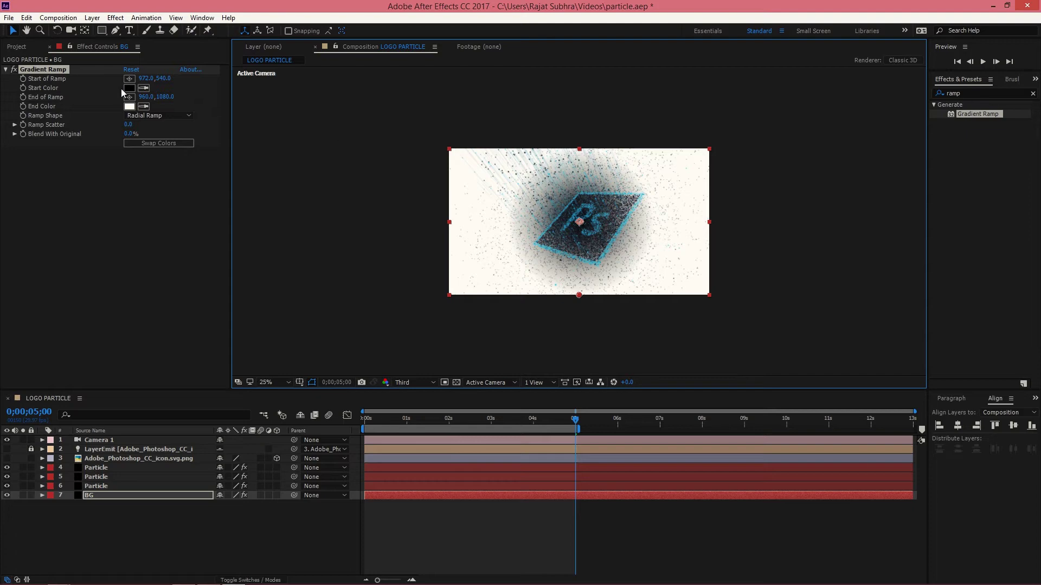
Set the Gradient Ramp's Start Color to dark blue and its End Color to black.
click(128, 88)
click(164, 75)
click(167, 83)
click(108, 109)
click(252, 29)
click(130, 107)
click(116, 164)
click(252, 30)
Move End of Ramp below the frame to about 1064, 1848 and darken the Start Color to a deep teal blue.
drag(579, 295, 584, 325)
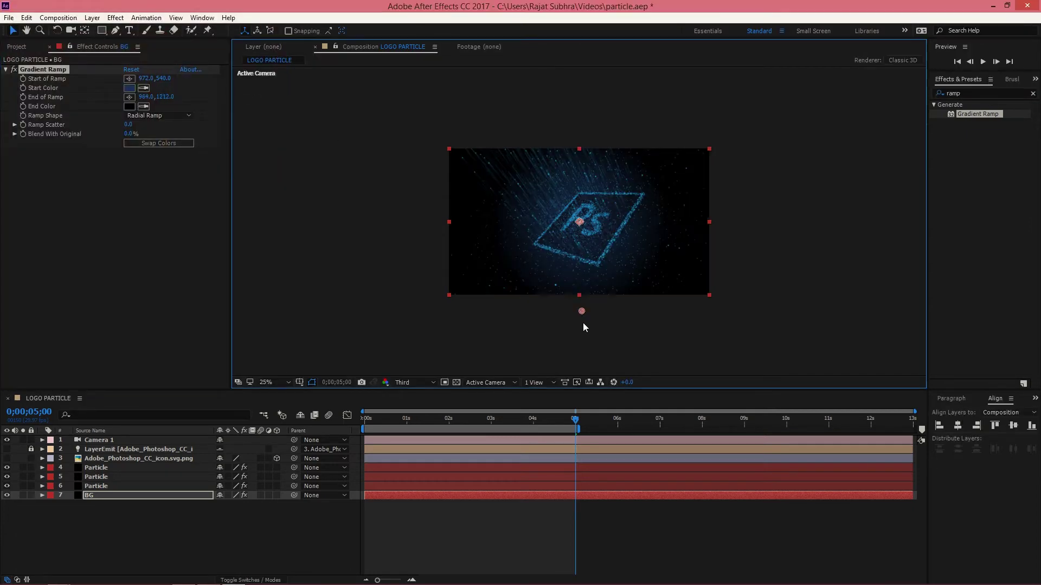
scroll(583, 328, up, 2)
click(129, 88)
drag(170, 86, 173, 97)
drag(173, 87, 169, 75)
click(126, 134)
mouse_move(103, 117)
mouse_down()
mouse_move(129, 86)
mouse_move(171, 86)
mouse_move(110, 130)
mouse_up()
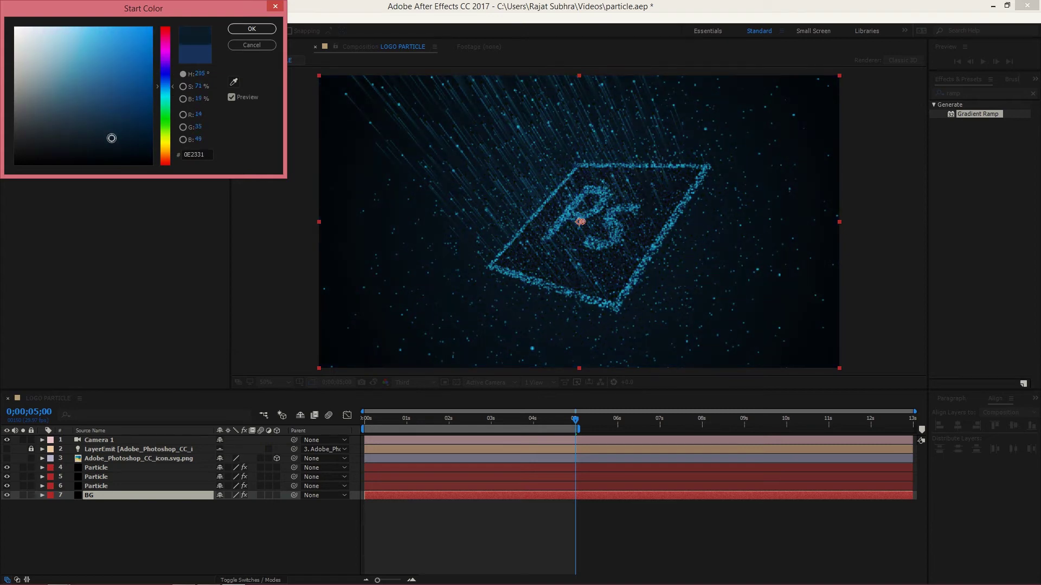
drag(171, 87, 170, 90)
click(251, 28)
Check the background at 0;00;02;25 and extend End of Ramp farther below the frame to 1032, 2032.
drag(559, 420, 486, 403)
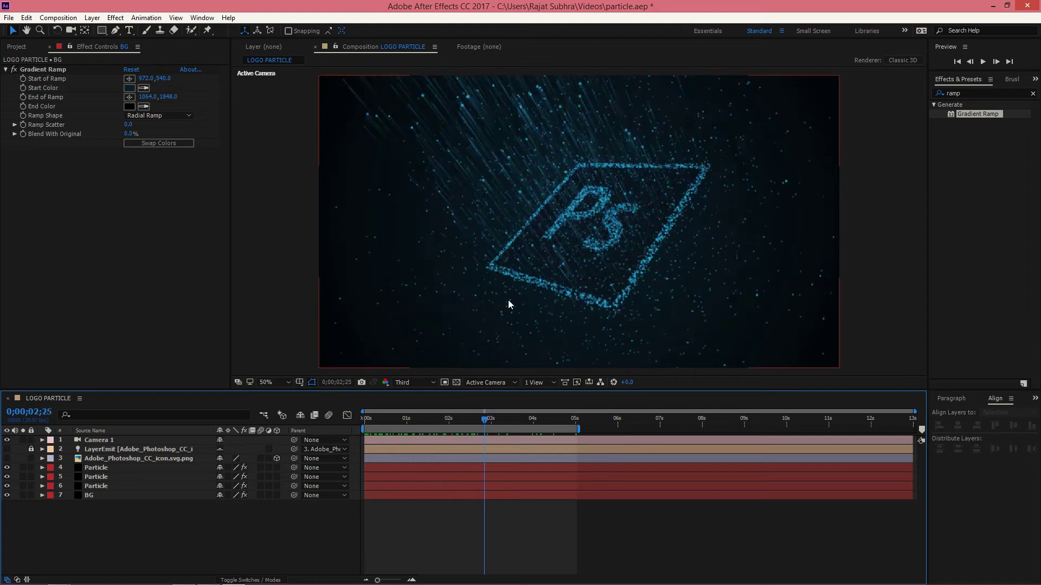
scroll(477, 314, down, 2)
click(43, 70)
scroll(564, 320, down, 1)
drag(586, 311, 583, 325)
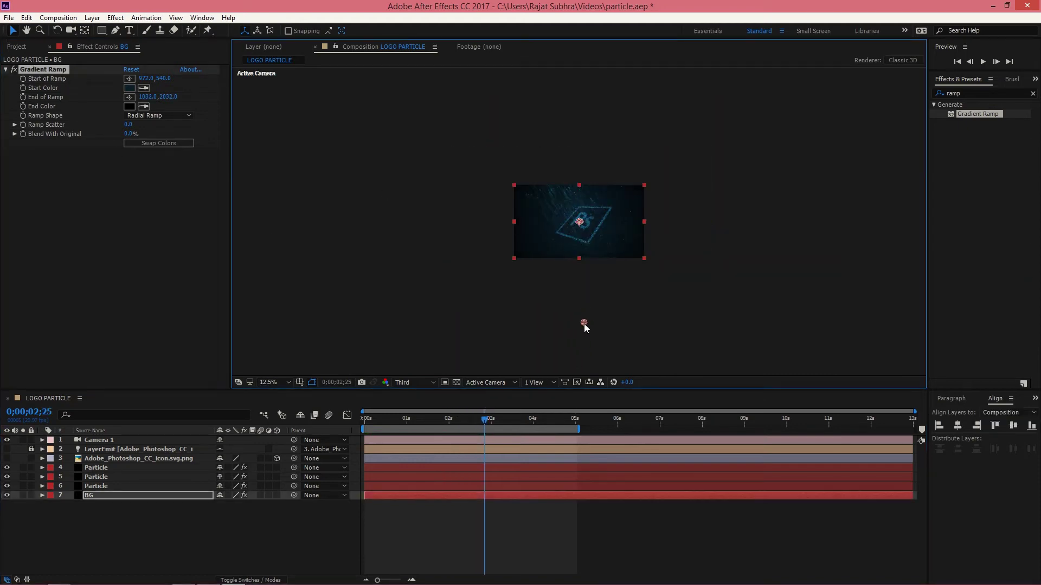
scroll(532, 303, up, 3)
click(202, 549)
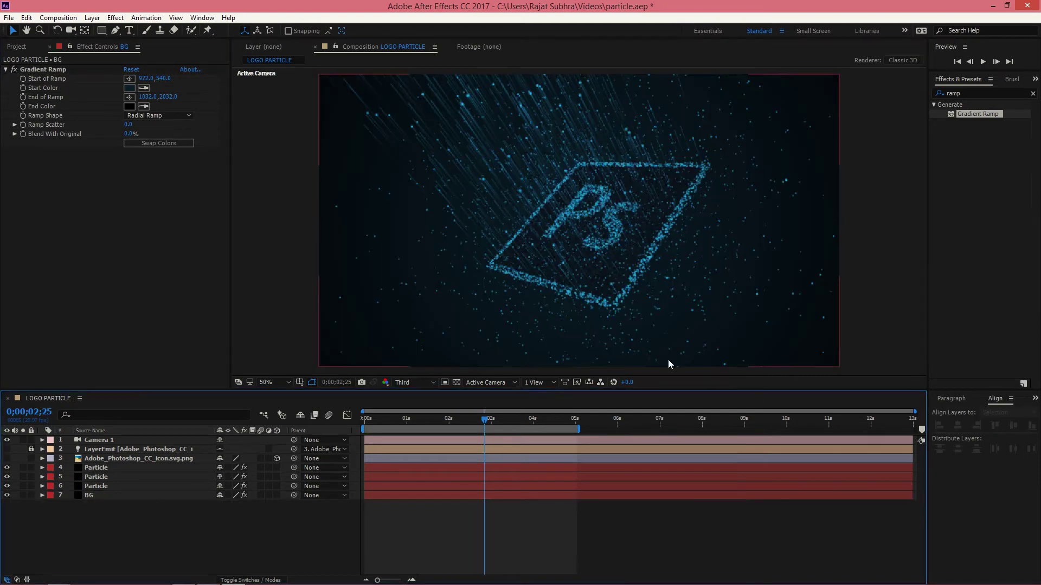
Set the emitter's Particles/sec to 5000 on the lowest Particle layer.
click(129, 487)
click(134, 115)
text(5000)
key(Return)
Preview 0;00;04;07 at Full resolution and enable motion blur on the three Particle layers.
drag(483, 422, 543, 431)
key(period)
key(period)
click(413, 383)
click(419, 410)
scroll(202, 333, down, 4)
click(261, 467)
Set Life Random to 2% for the lowest Particle layer's particles.
scroll(102, 308, down, 2)
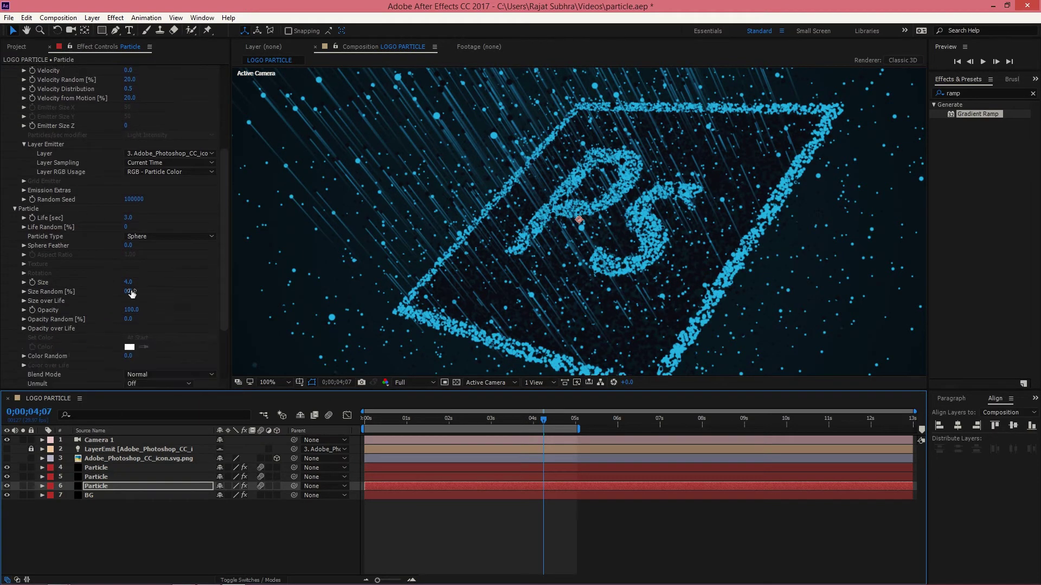
click(127, 227)
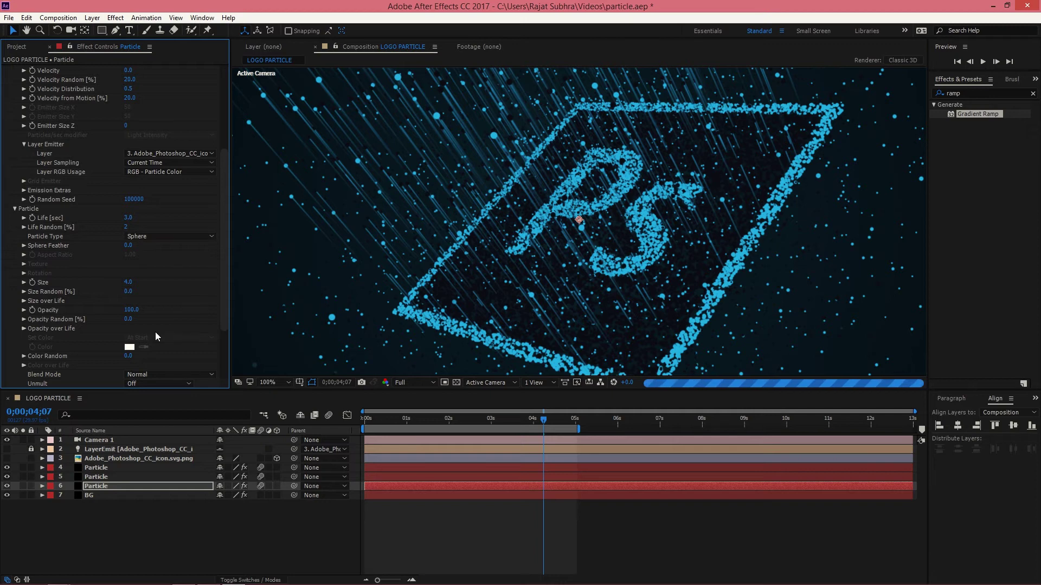
scroll(394, 285, down, 1)
Lower the preview resolution to Quarter and play the animation from 0;00;01;03.
click(484, 528)
drag(494, 425, 411, 420)
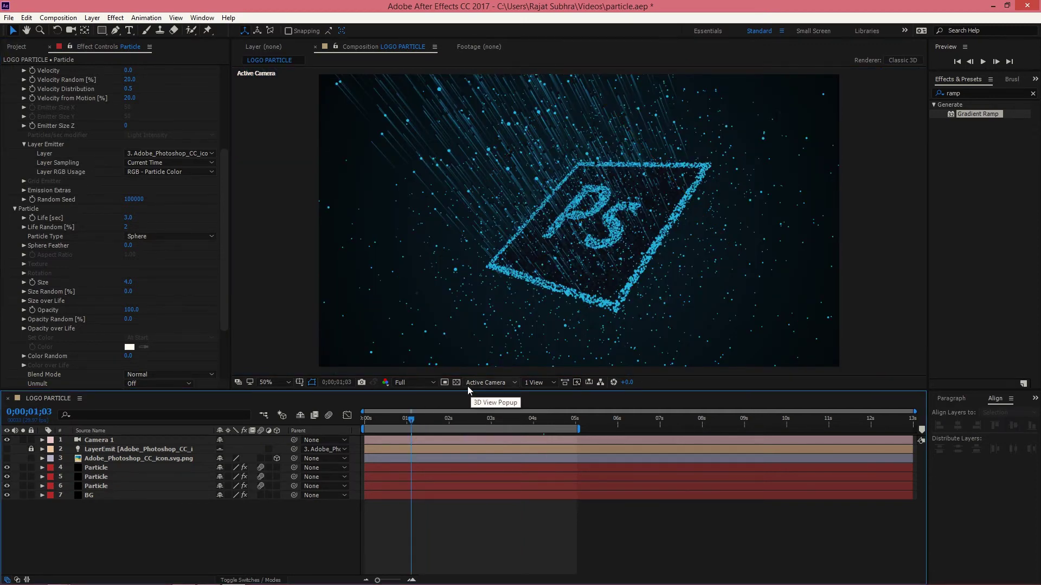
click(413, 382)
click(413, 441)
key(space)
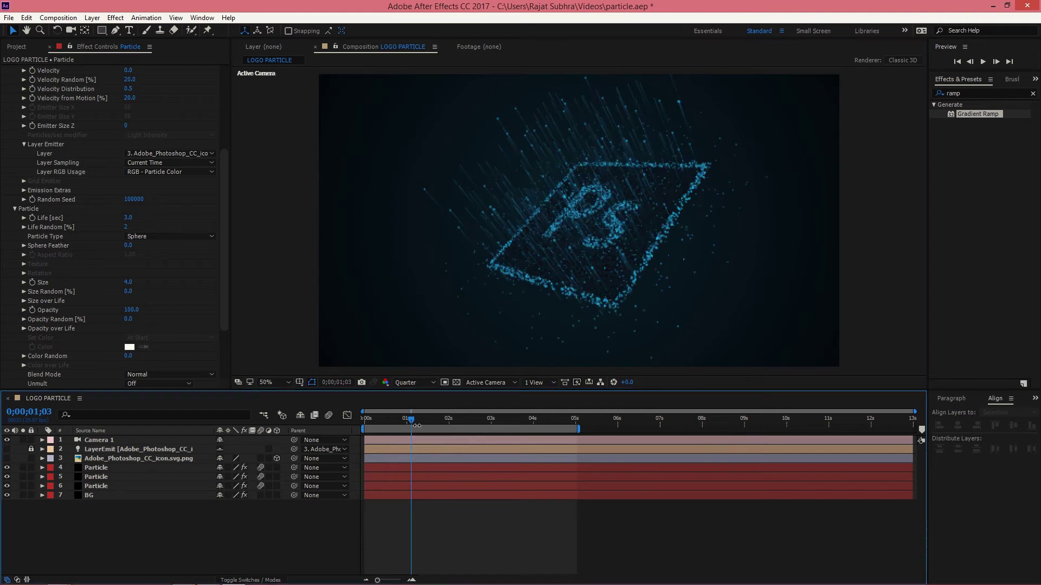
Identify the Particle layers' contributions by hiding and reshowing the top and lowest ones.
scroll(54, 216, up, 5)
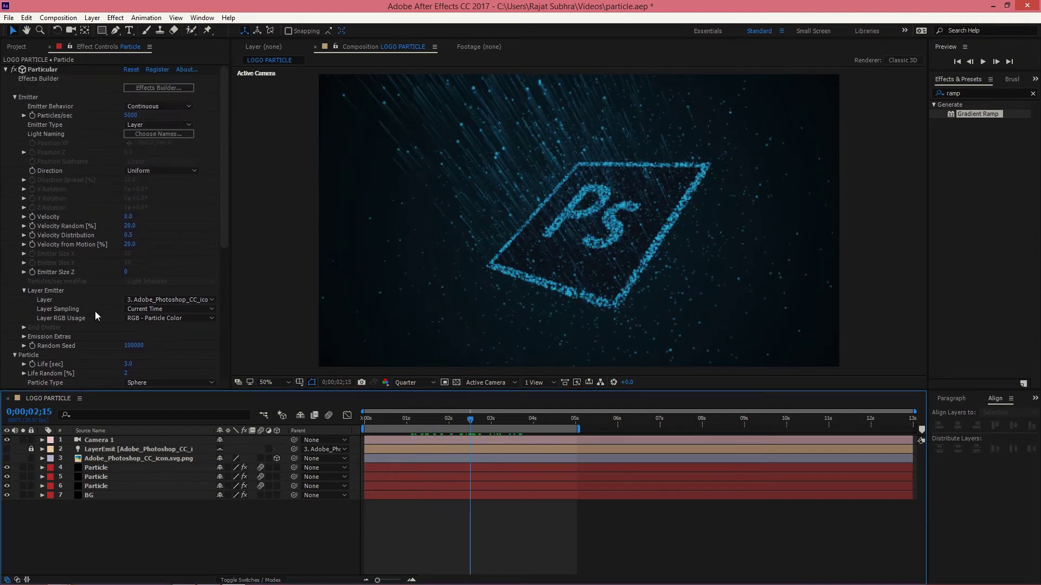
click(96, 477)
click(7, 468)
click(7, 468)
click(7, 486)
click(7, 487)
Set the Aux System particle Life of the topmost Particle layer to 1 second.
click(60, 468)
scroll(79, 201, down, 15)
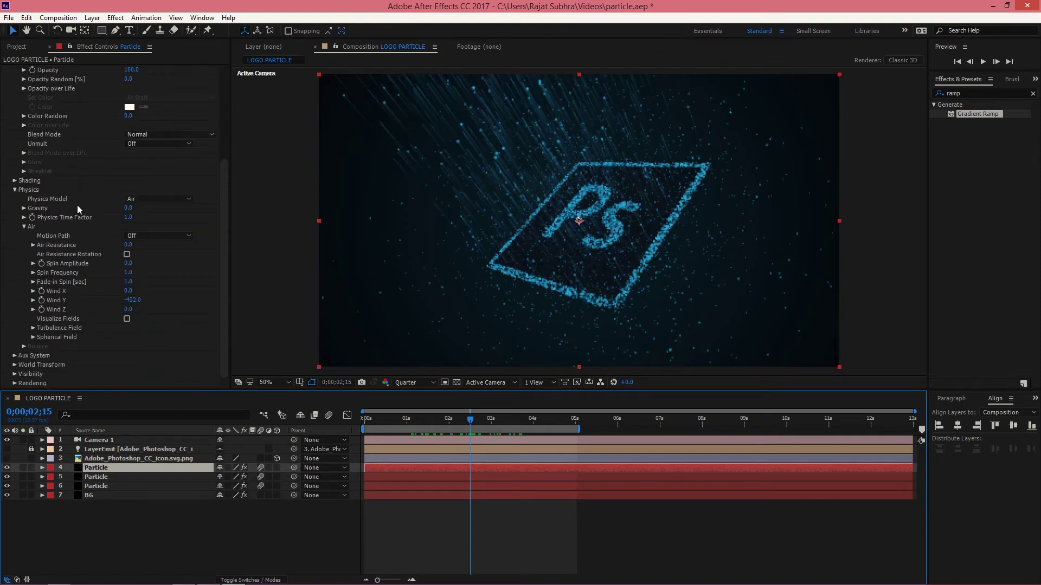
scroll(41, 245, up, 4)
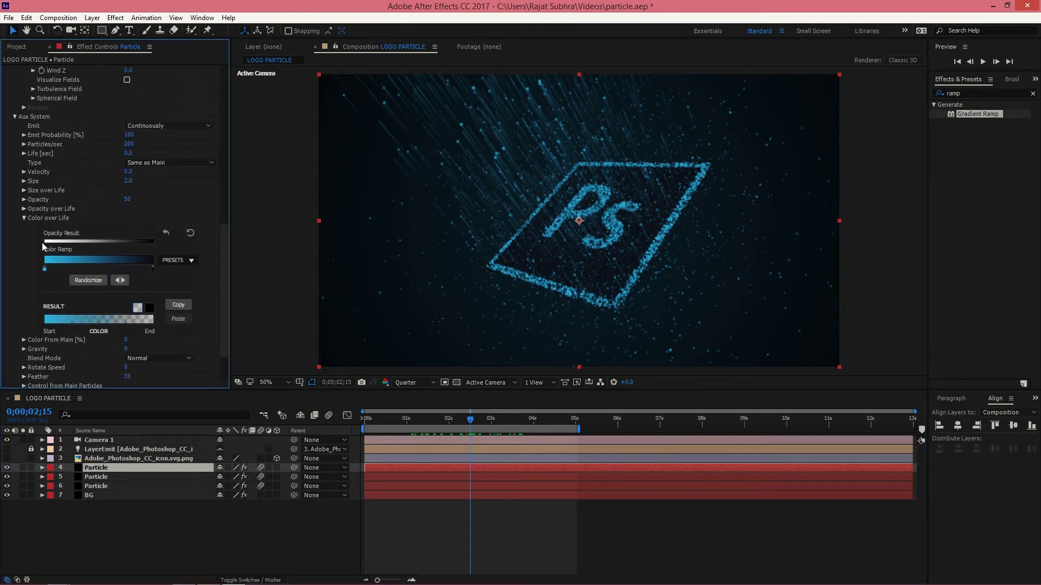
drag(125, 203, 128, 204)
click(128, 203)
text(9)
key(Return)
click(128, 202)
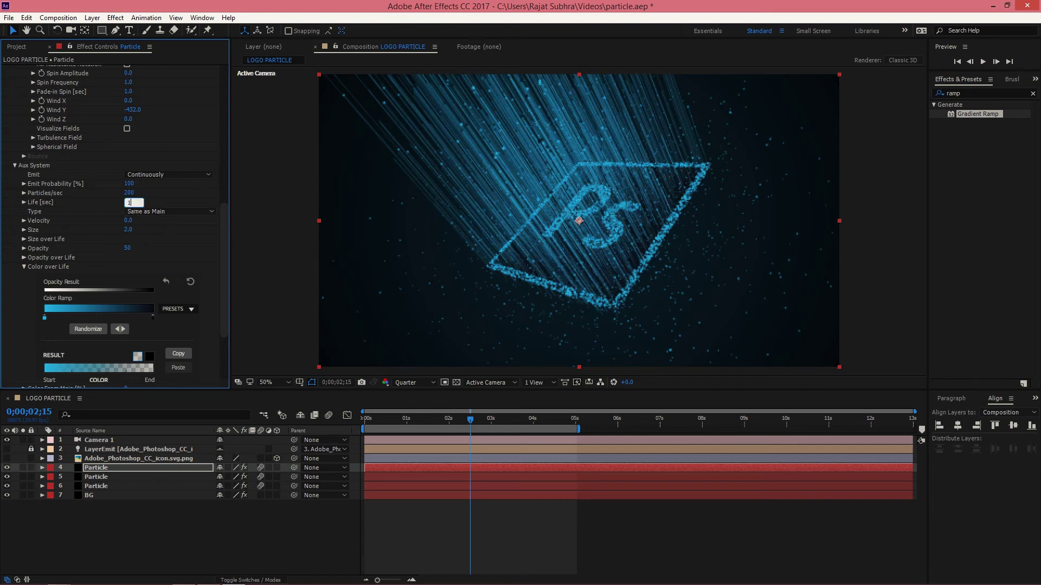
text(1)
key(Return)
Set the topmost Particle layer's Wind Y to -500, checking the streaks at 0;00;02;05.
click(448, 419)
drag(448, 420, 456, 420)
scroll(85, 236, up, 3)
click(134, 184)
text(500)
key(Return)
click(134, 184)
text(-500)
key(Return)
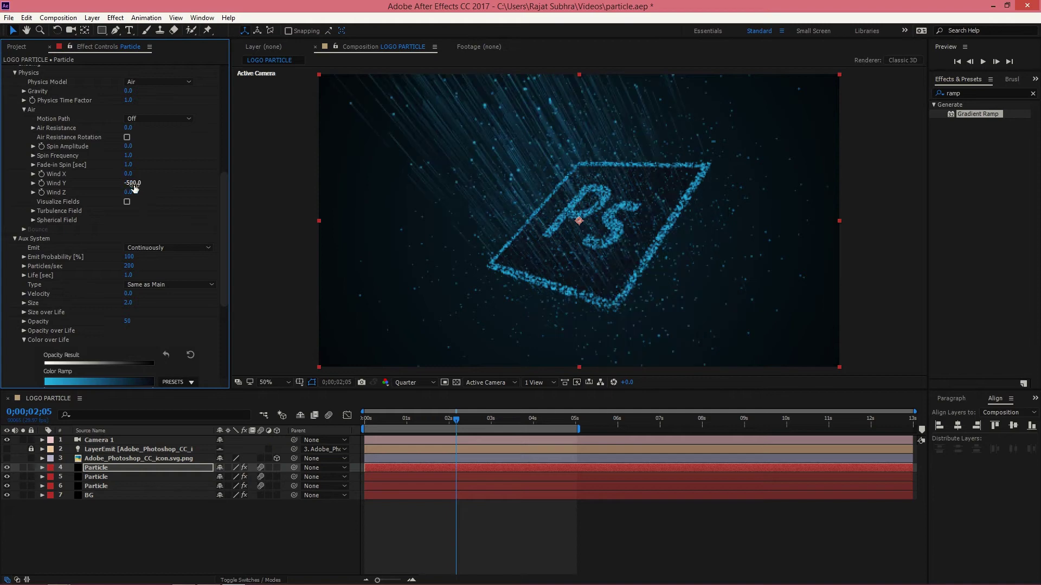
At 0;00;01;24, raise the Aux System Particles/sec of the topmost Particle layer to 250.
drag(456, 419, 440, 419)
scroll(109, 298, down, 1)
drag(129, 242, 164, 247)
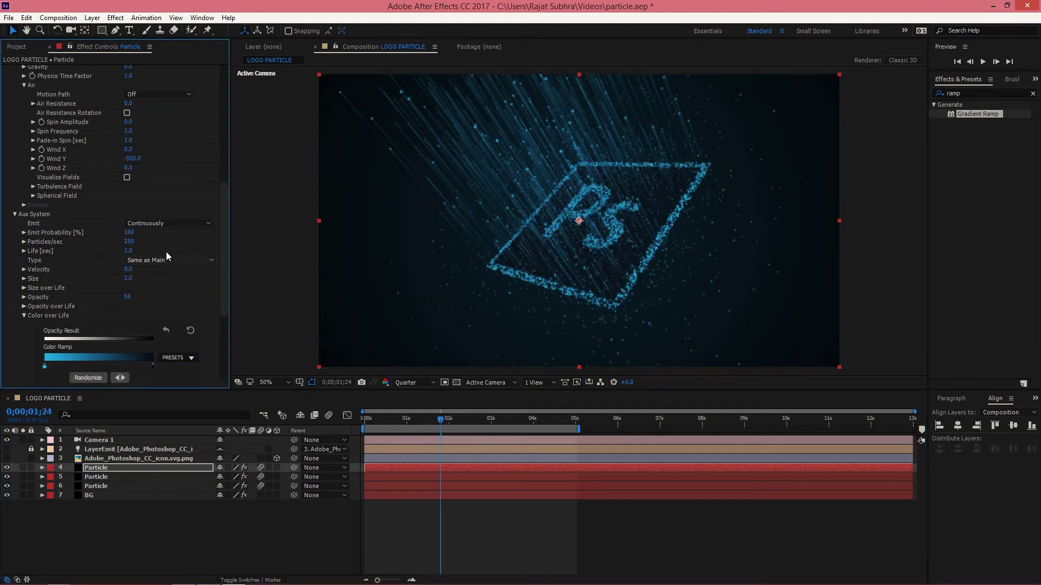
Set the main particle Life of the topmost Particle layer to 2.3 seconds.
scroll(95, 253, up, 15)
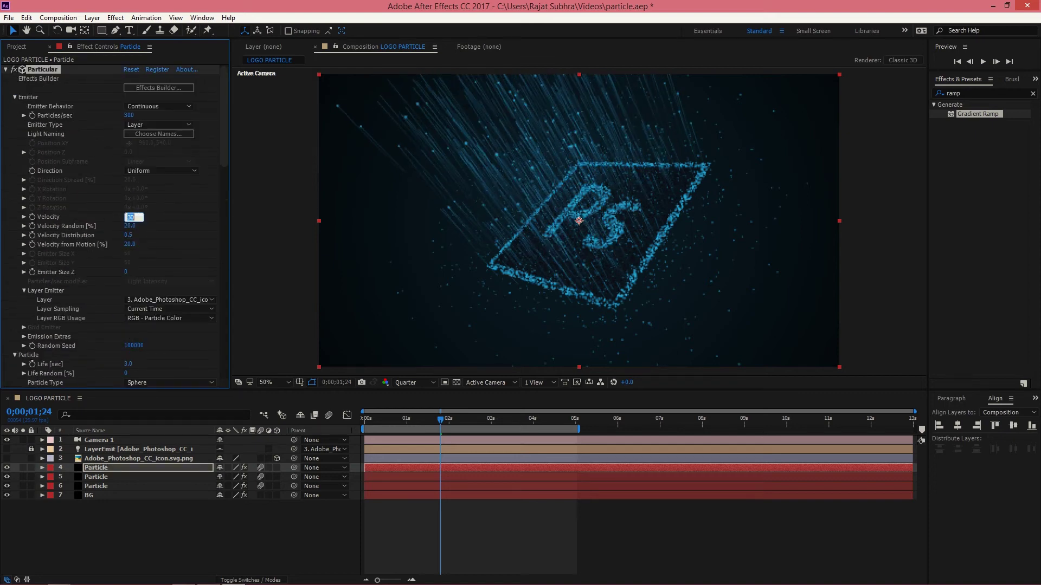
scroll(134, 222, down, 2)
scroll(125, 250, down, 2)
click(129, 266)
text(6)
key(Return)
drag(128, 266, 109, 266)
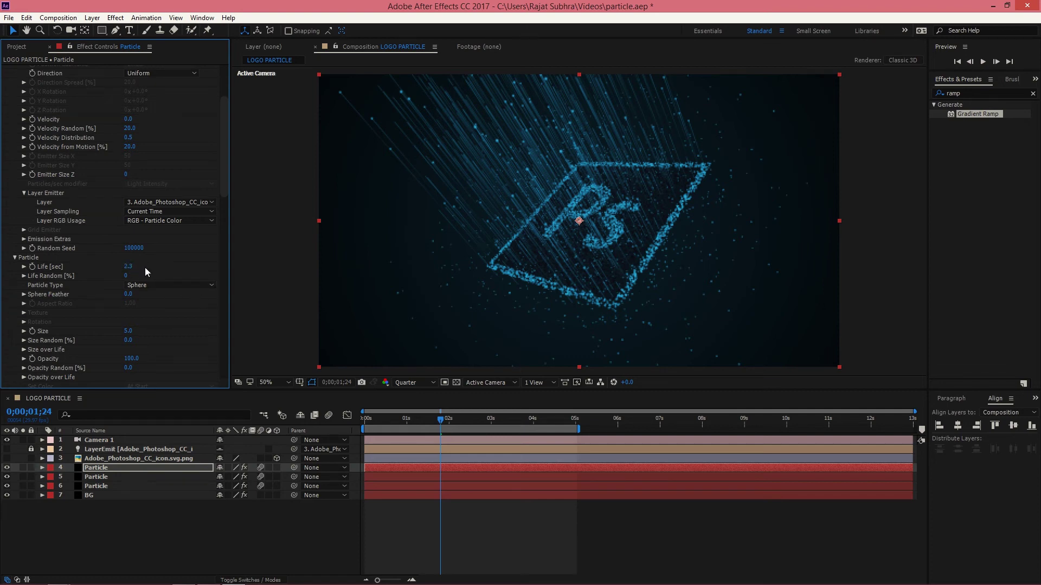
For the middle Particle layer, set Sphere Feather to 37, Size to 4 and Size Random to 53%.
click(91, 477)
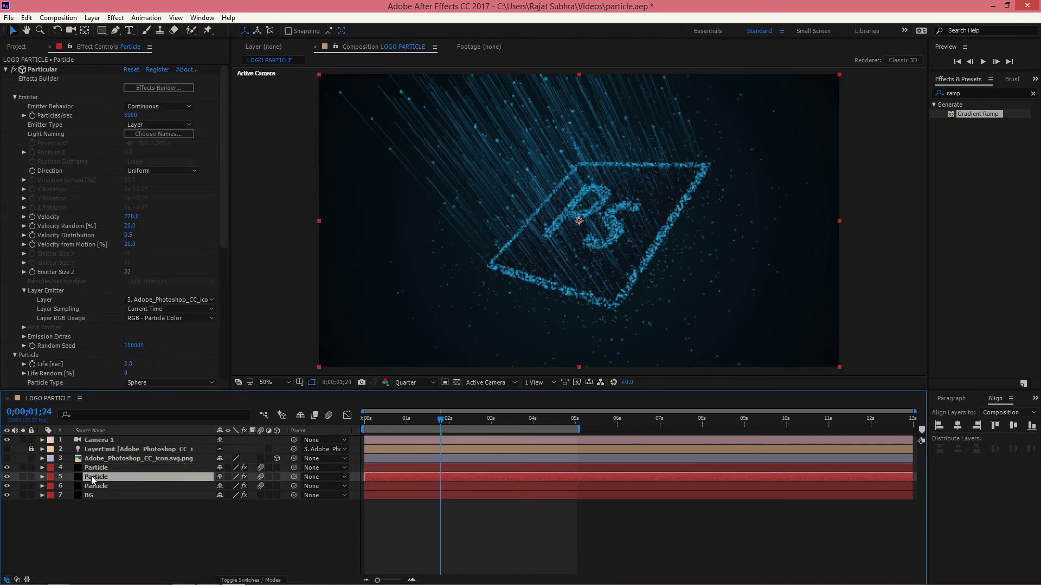
scroll(92, 327, down, 6)
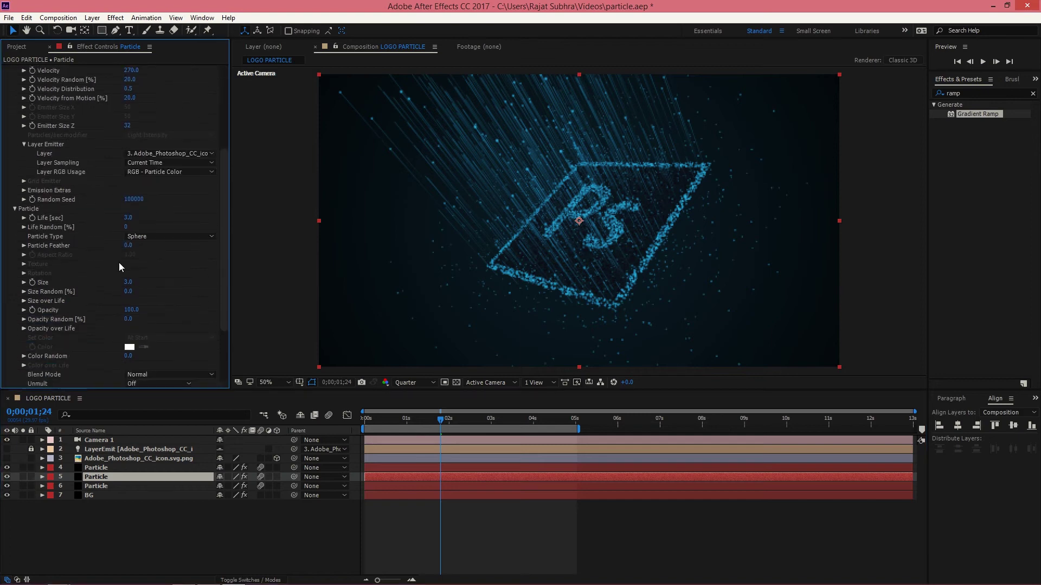
drag(132, 247, 142, 272)
scroll(141, 257, down, 1)
key(Return)
text(6)
key(Return)
text(4)
key(Return)
scroll(157, 286, down, 3)
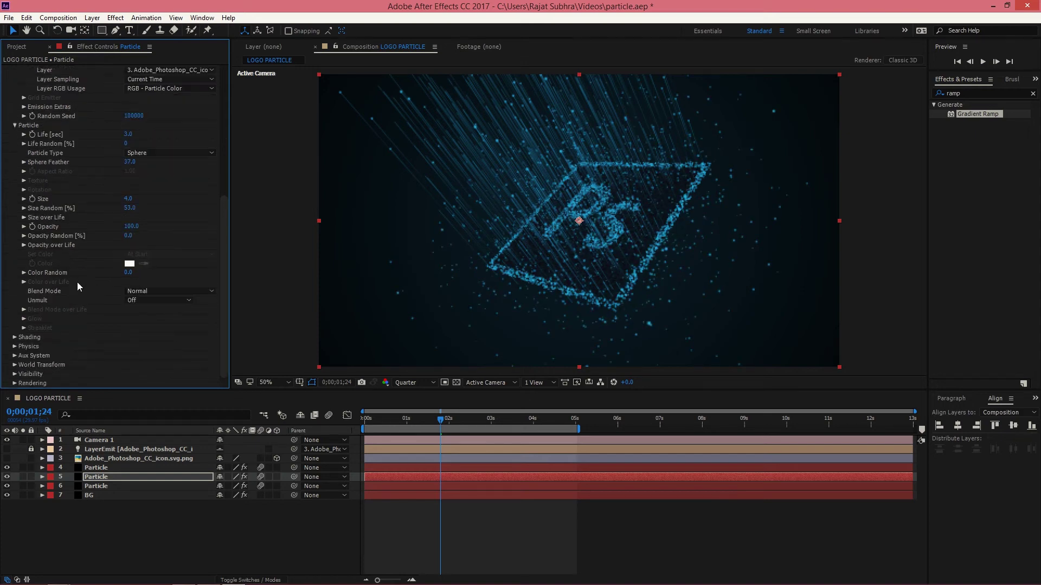
Apply the preset curve that rises, holds and falls to the middle Particle layer's Size over Life.
click(24, 217)
click(188, 247)
click(187, 291)
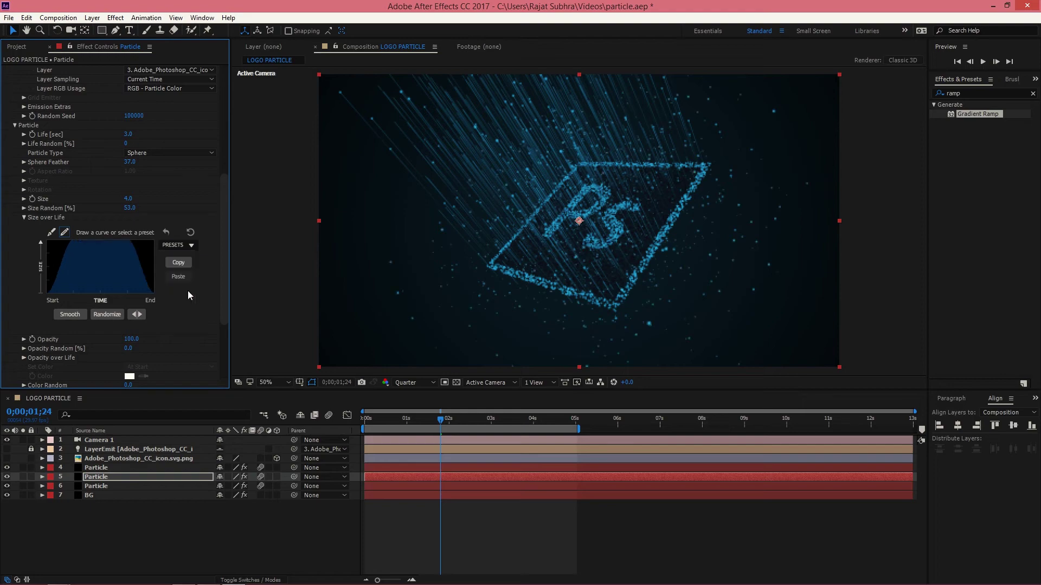
click(24, 218)
Enable keyframes at 0;00;05;07 for all of Camera 1's Transform properties plus Zoom and Depth of Field.
click(135, 529)
click(42, 440)
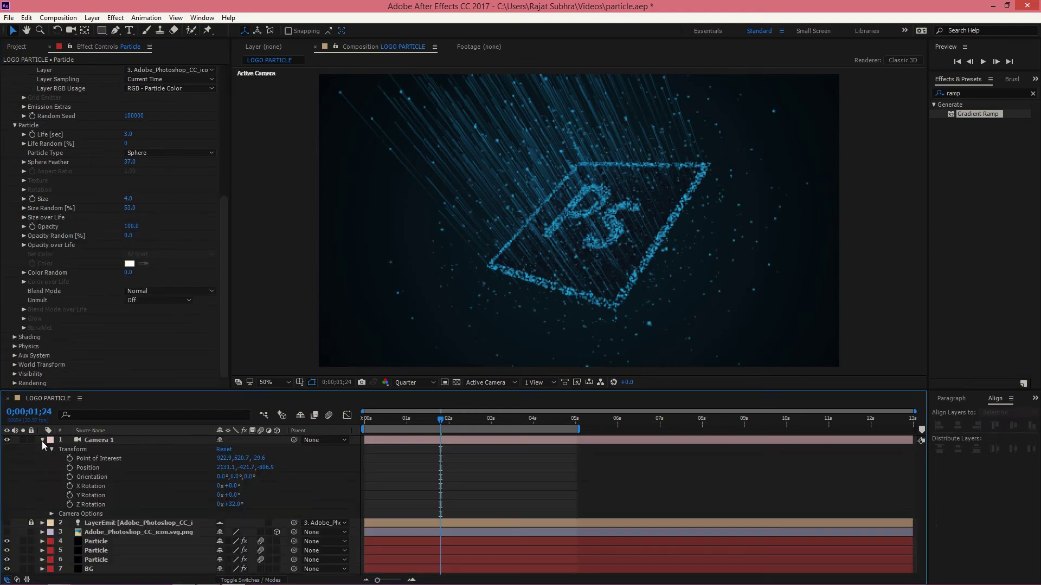
drag(70, 458, 71, 504)
key(ctrl+z)
drag(396, 422, 585, 439)
drag(70, 459, 71, 504)
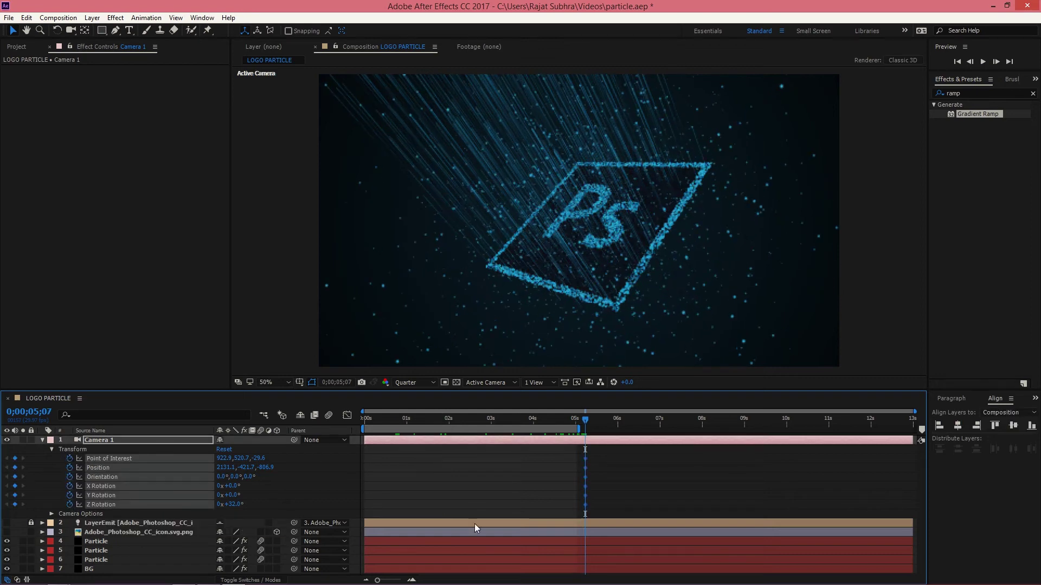
click(51, 514)
scroll(502, 470, down, 3)
scroll(604, 499, up, 3)
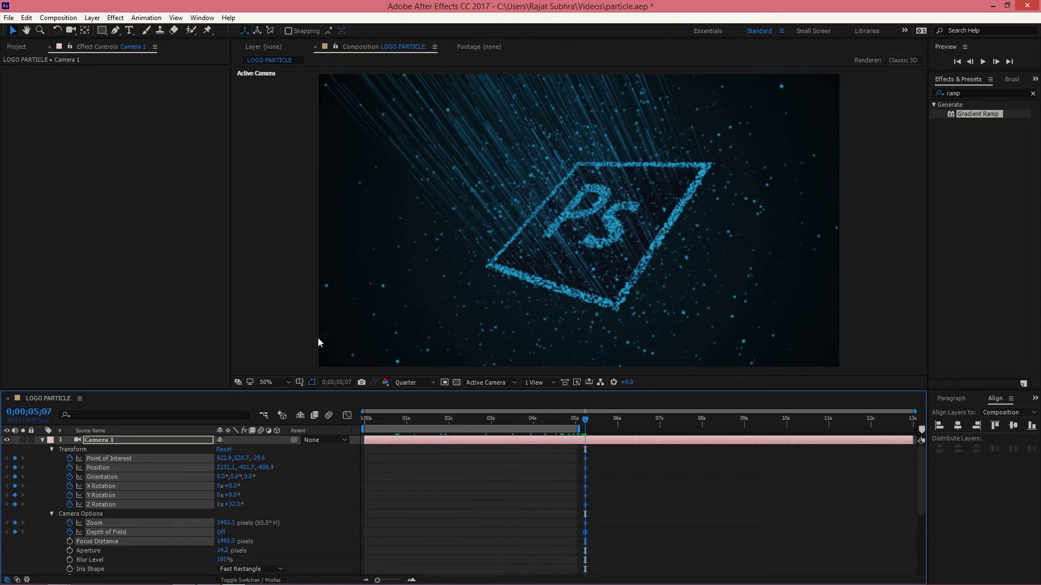
Keyframe the camera at 0;00;00;00 and orbit it to create a camera move up to 0;00;05;07, then play it.
drag(408, 423, 335, 419)
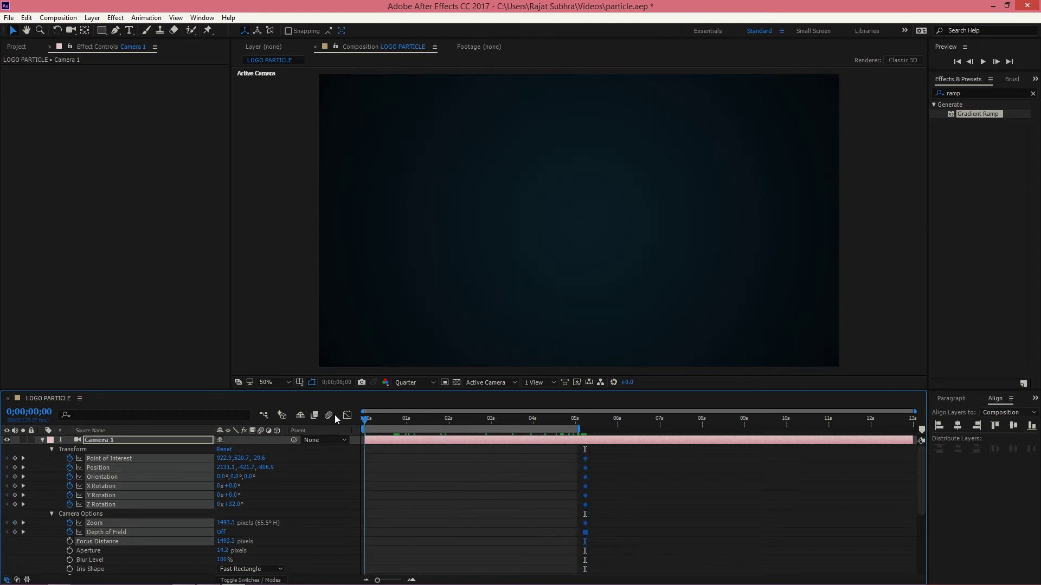
click(22, 467)
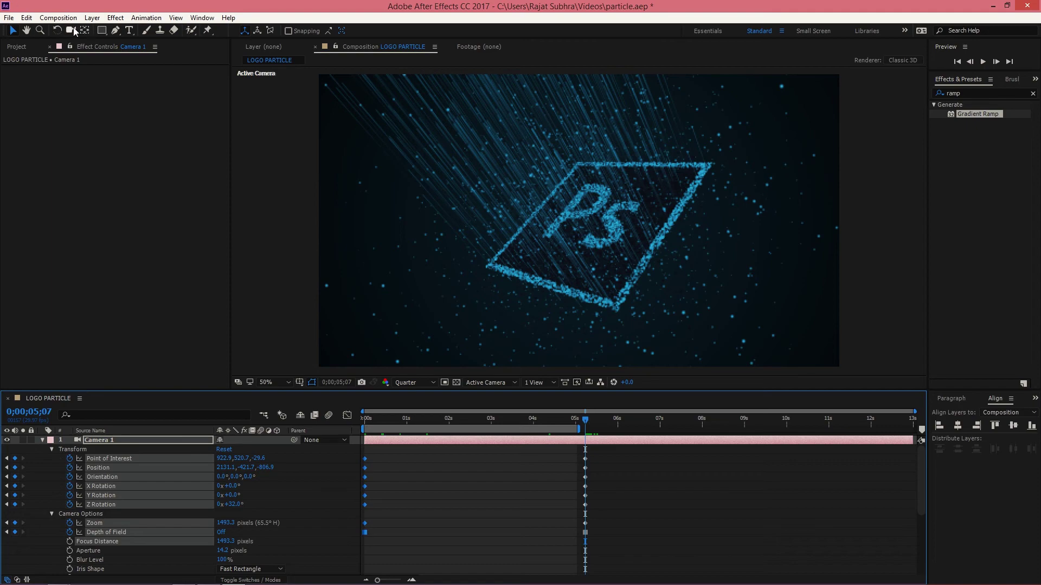
click(73, 30)
drag(542, 226, 553, 250)
drag(586, 292, 584, 282)
drag(559, 418, 355, 415)
key(space)
Apply Keyframe Assistant easing to the camera's starting keyframes and to those at 0;00;05;07.
drag(443, 417, 359, 422)
drag(387, 450, 354, 571)
right_click(365, 487)
mouse_move(445, 481)
click(511, 516)
drag(603, 452, 573, 544)
right_click(585, 478)
mouse_move(673, 471)
click(727, 518)
Scrub and play the eased camera move from the start of the composition.
drag(405, 412, 513, 418)
click(361, 422)
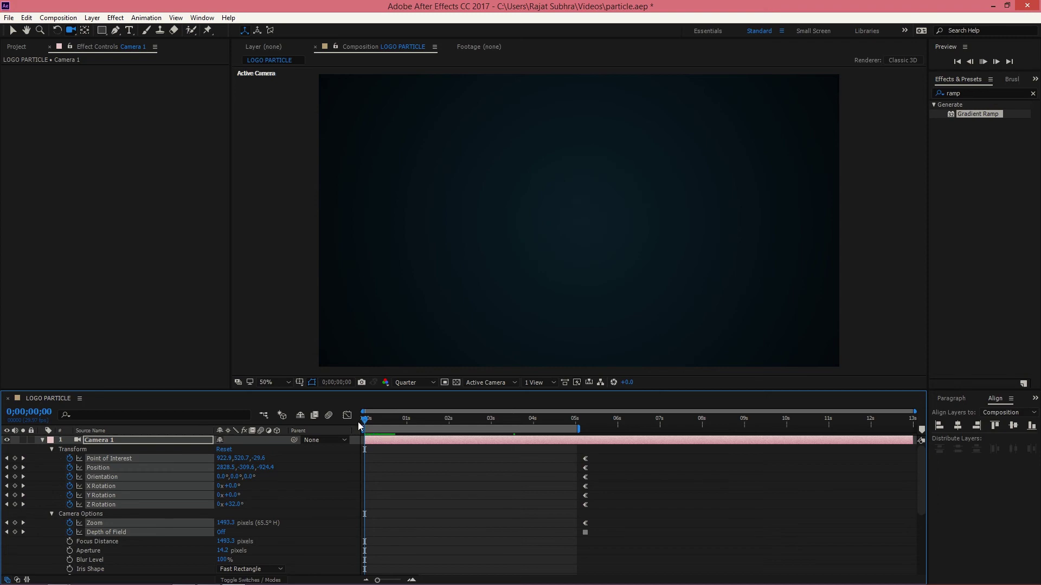
key(space)
click(421, 422)
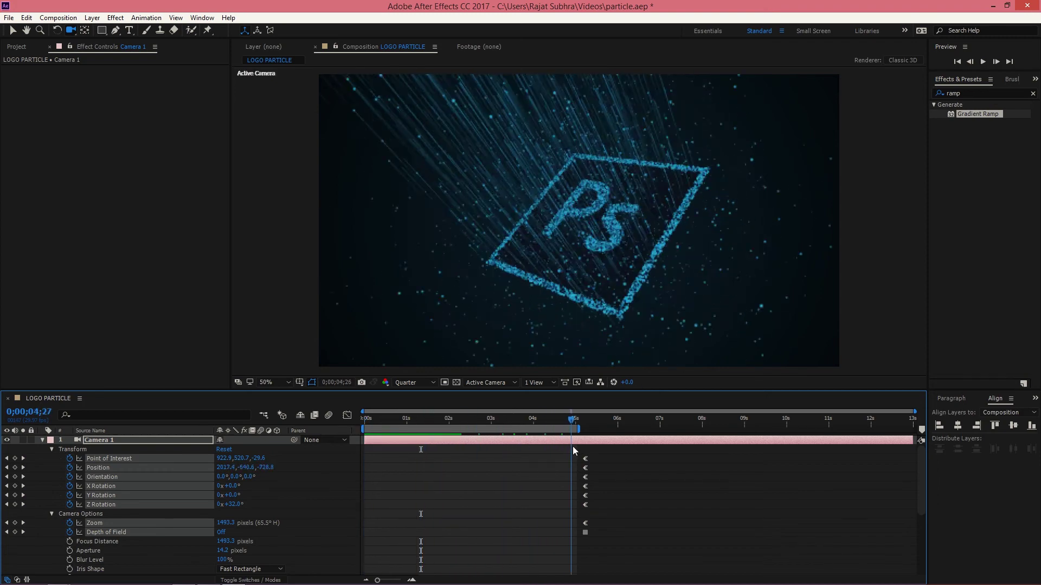
Remove the camera's Zoom and Depth of Field keyframes and preview 0;00;04;23 at Full resolution and 100% magnification.
click(70, 523)
drag(388, 418, 566, 441)
click(432, 383)
click(417, 405)
key(period)
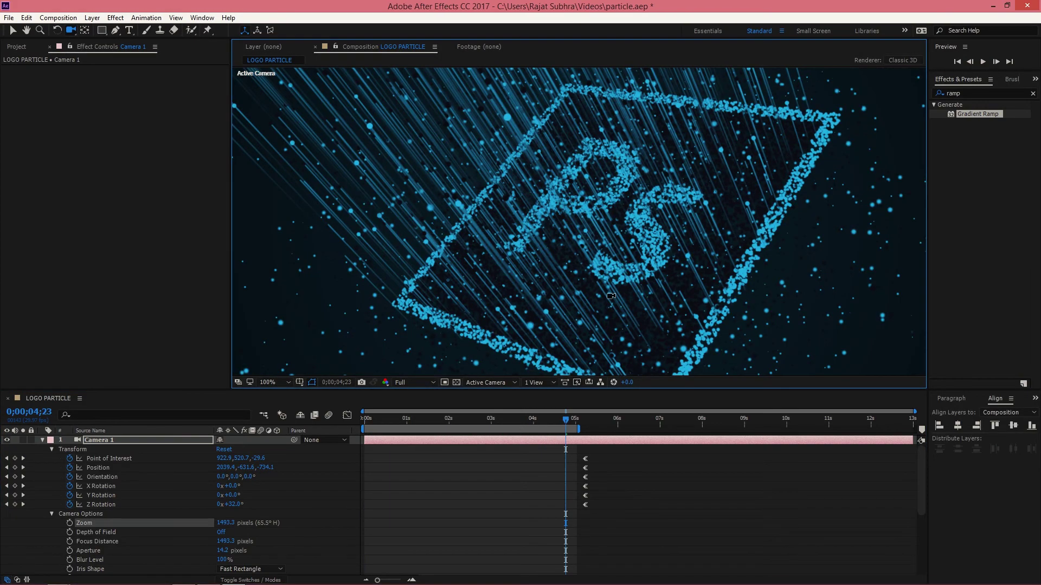
Turn on the camera's Depth of Field with Focus Distance 1639.3 pixels, Aperture 1000 pixels and Blur Level 204%.
click(222, 532)
key(comma)
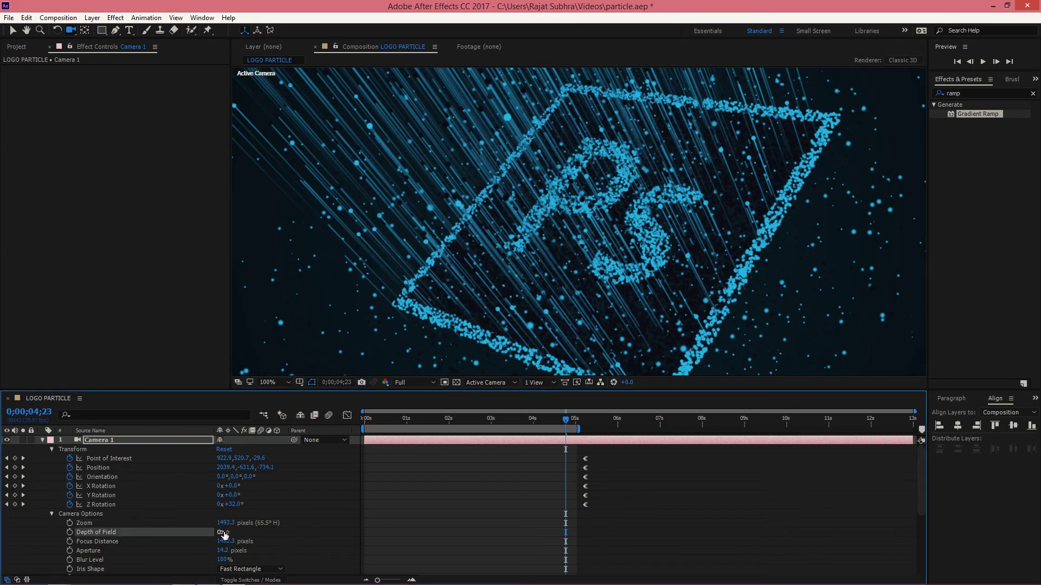
scroll(138, 538, down, 2)
drag(228, 489, 8, 487)
drag(221, 497, 560, 520)
drag(223, 505, 769, 512)
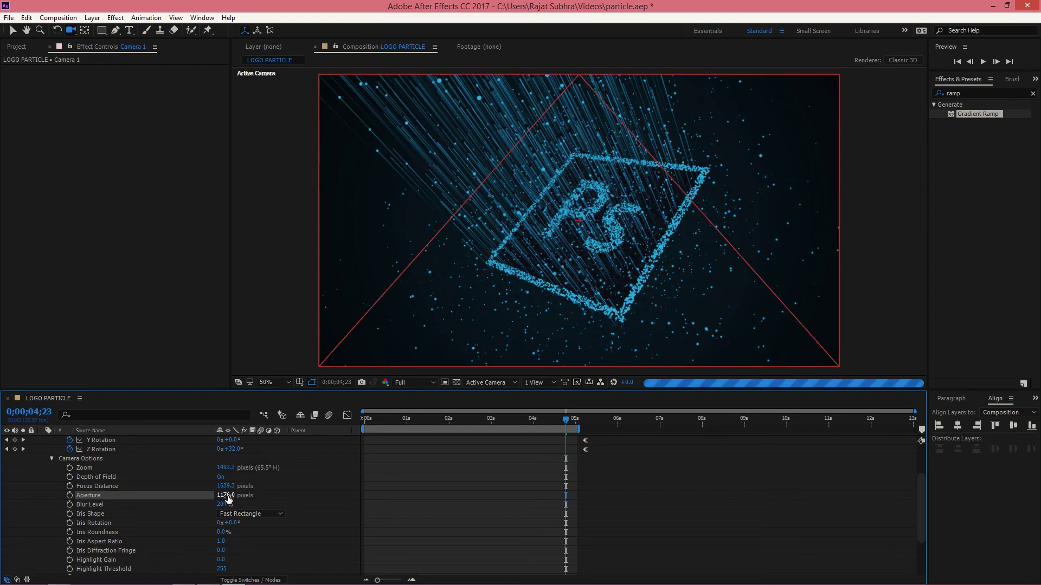
click(228, 495)
text(1000)
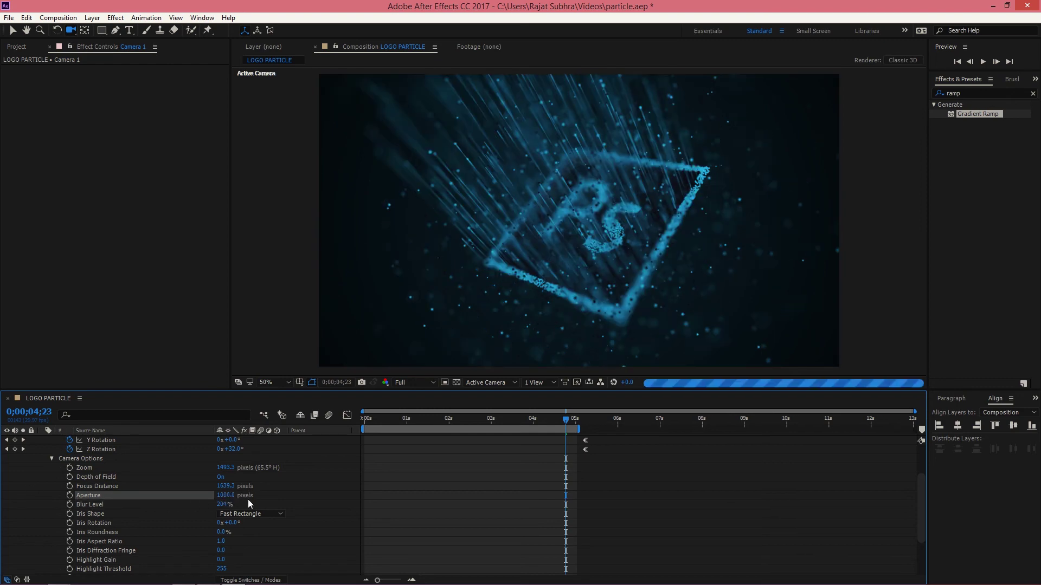
Set the camera's Focus Distance to 1793.3 pixels and check the blur at other frames up to 0;00;04;06.
mouse_move(227, 486)
mouse_down()
mouse_move(266, 490)
mouse_move(226, 491)
mouse_up()
click(537, 418)
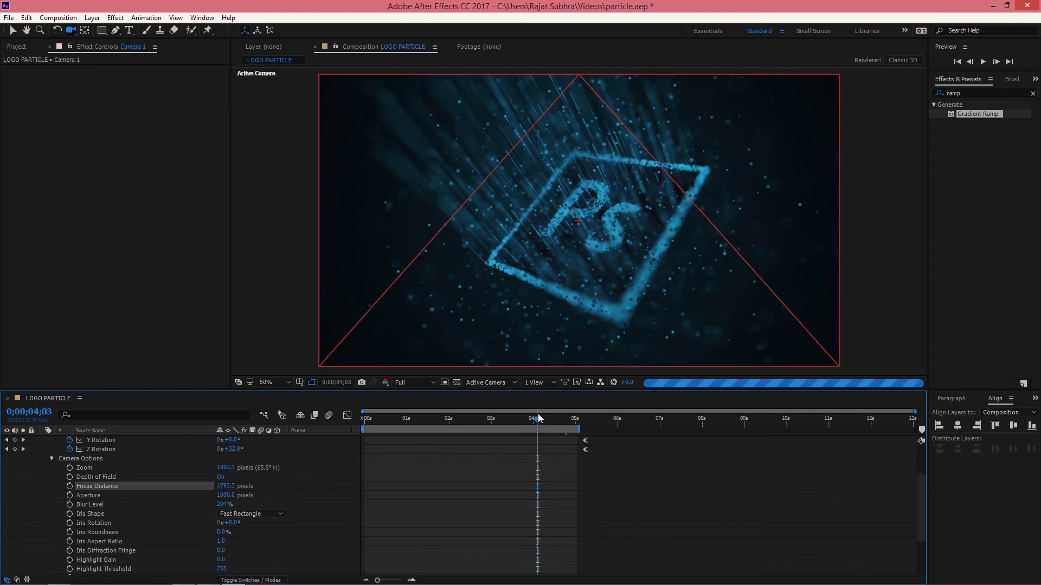
click(430, 418)
drag(428, 427, 542, 431)
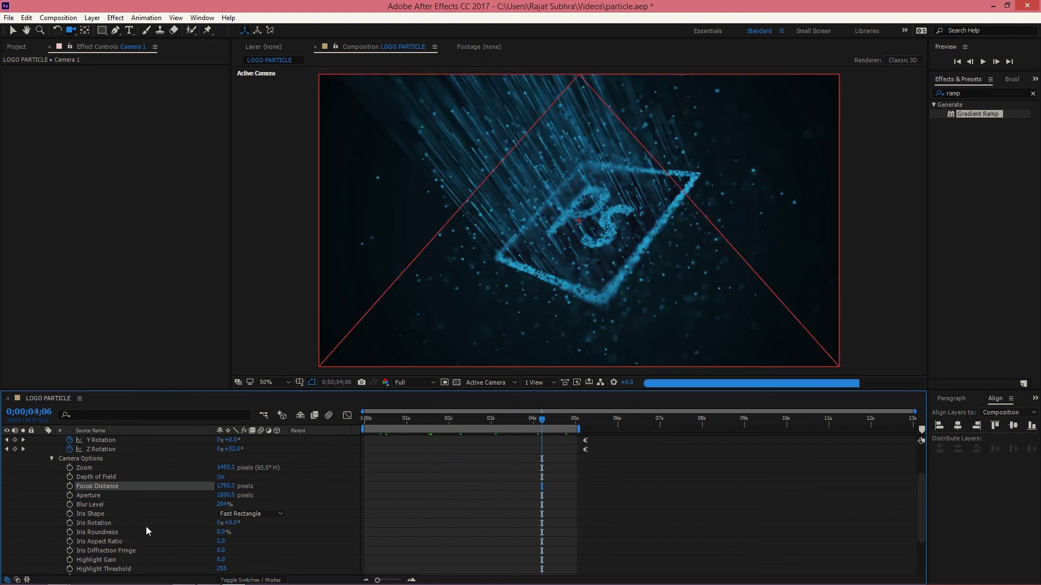
Collapse Camera 1's properties, lower the preview resolution to Quarter and play the animation from the start.
scroll(151, 527, up, 2)
click(42, 440)
click(60, 534)
click(13, 31)
click(415, 383)
click(422, 446)
key(Home)
key(space)
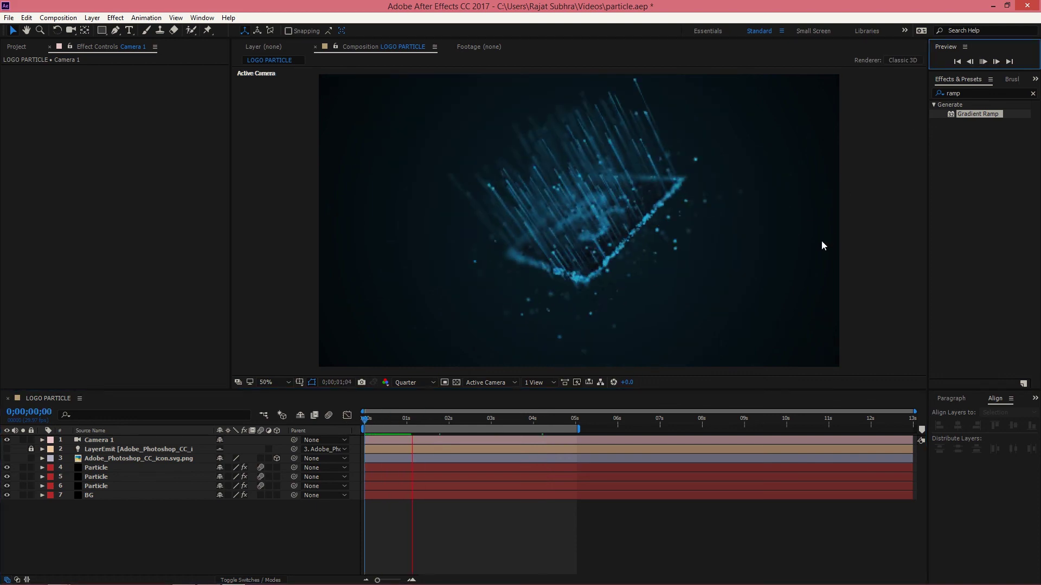